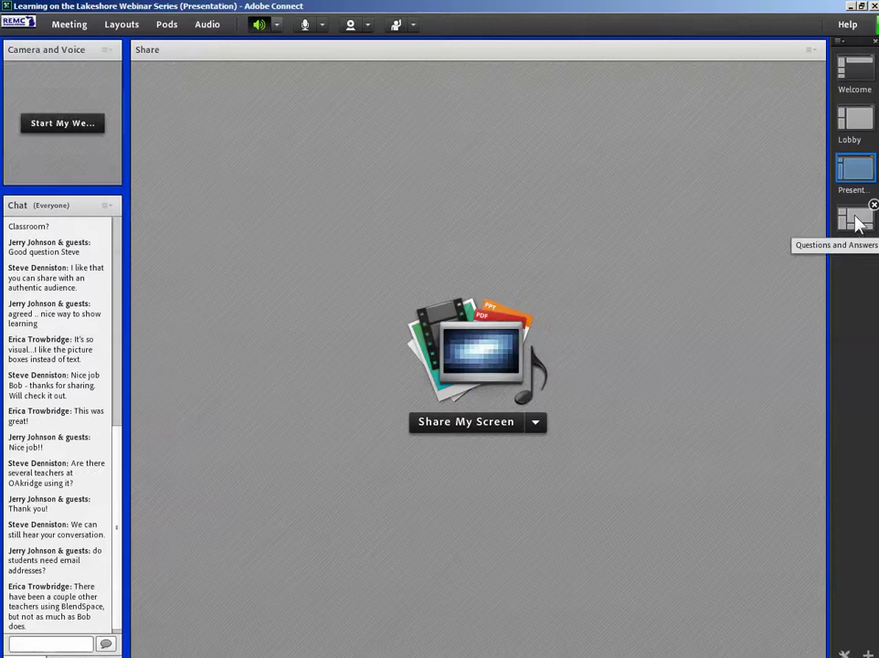
Look at the Questions and Answers layout, switch to Welcome, and move the Camera and Voice pod slightly down, clear of Chat
click(857, 221)
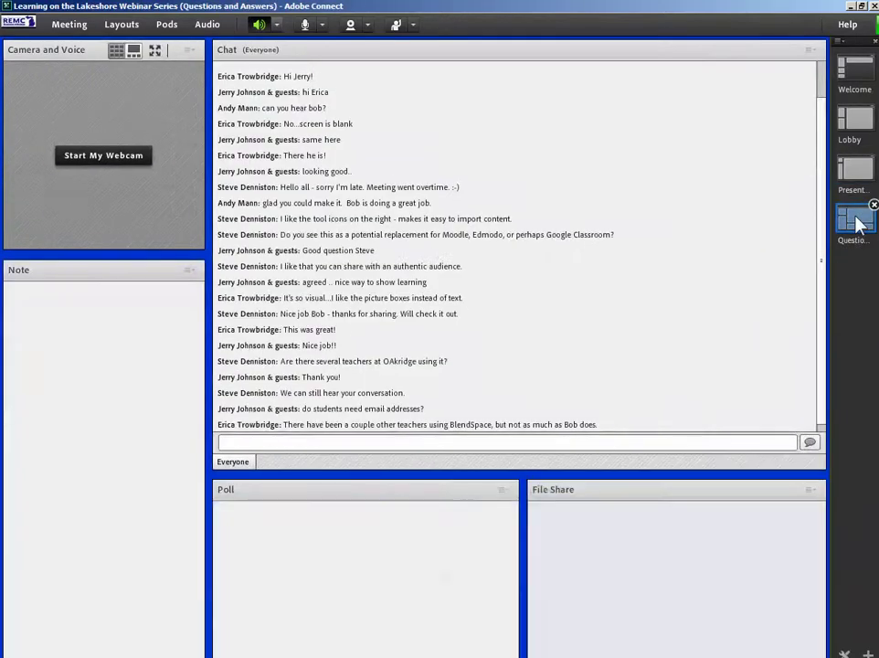
click(857, 84)
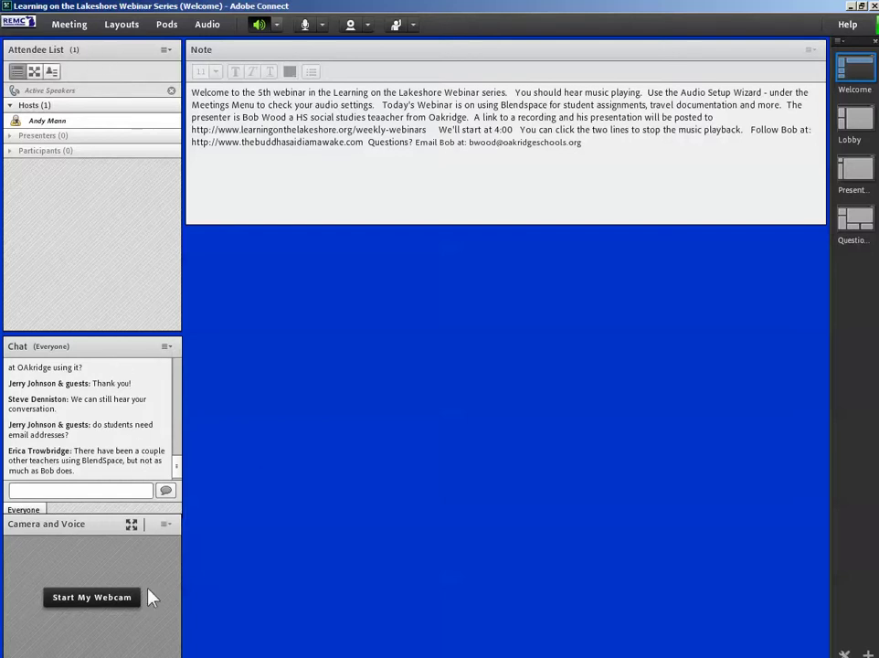
drag(159, 532, 101, 543)
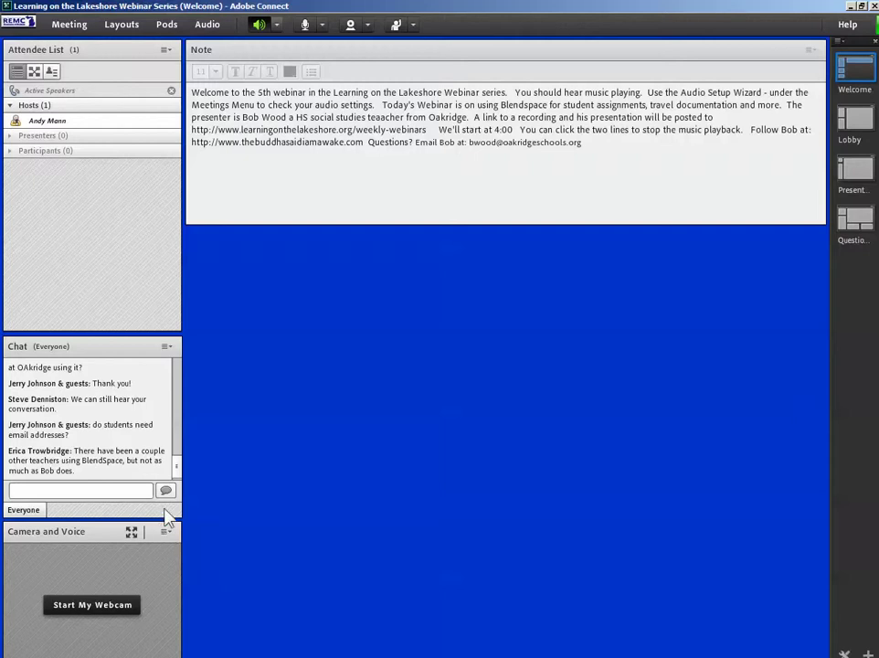
mouse_move(101, 553)
mouse_down()
mouse_move(225, 514)
mouse_move(318, 359)
mouse_move(137, 526)
mouse_move(94, 543)
mouse_up()
Shorten the Note pod and set all of its welcome text to font size 14
drag(637, 223, 177, 92)
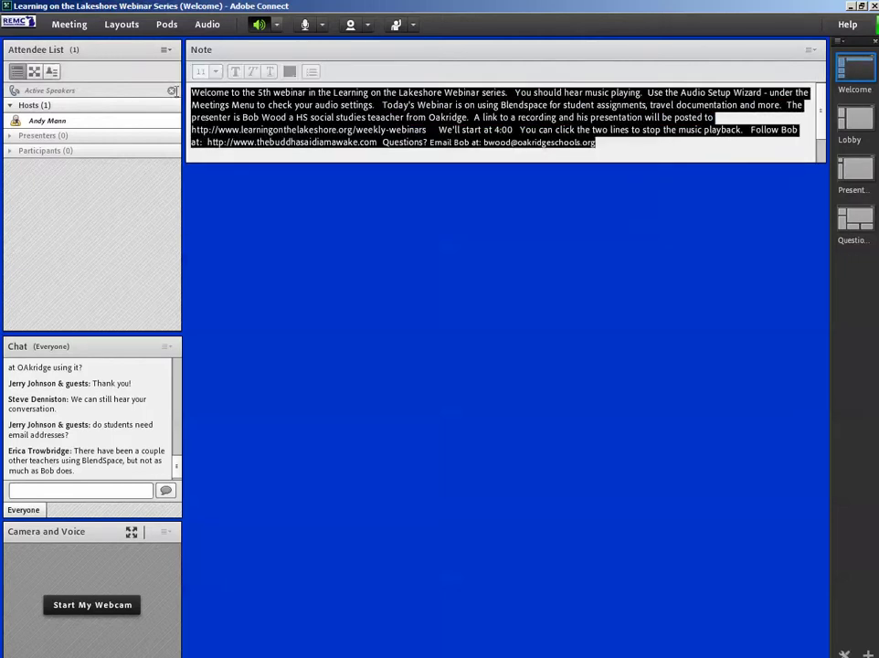
click(215, 71)
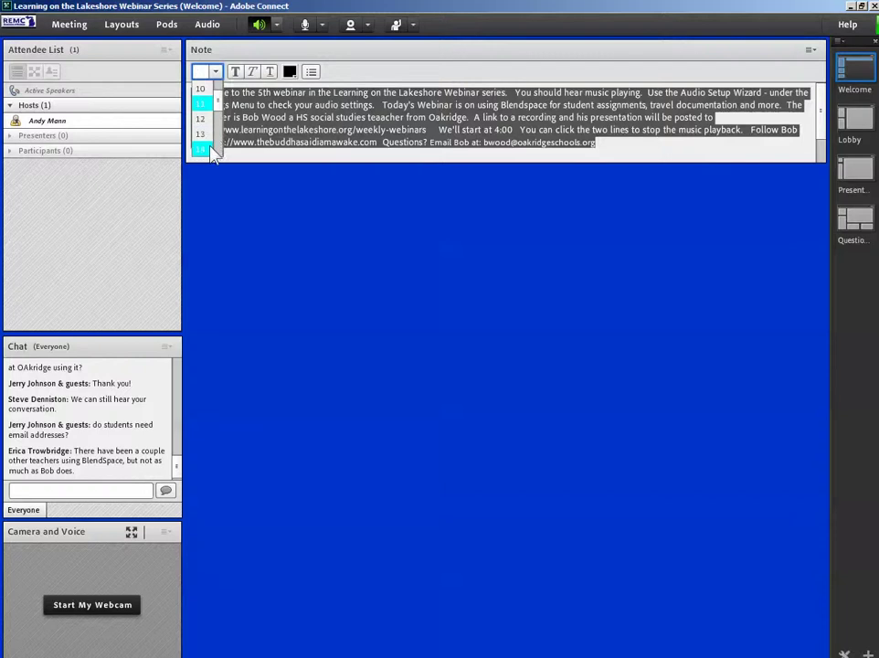
click(209, 149)
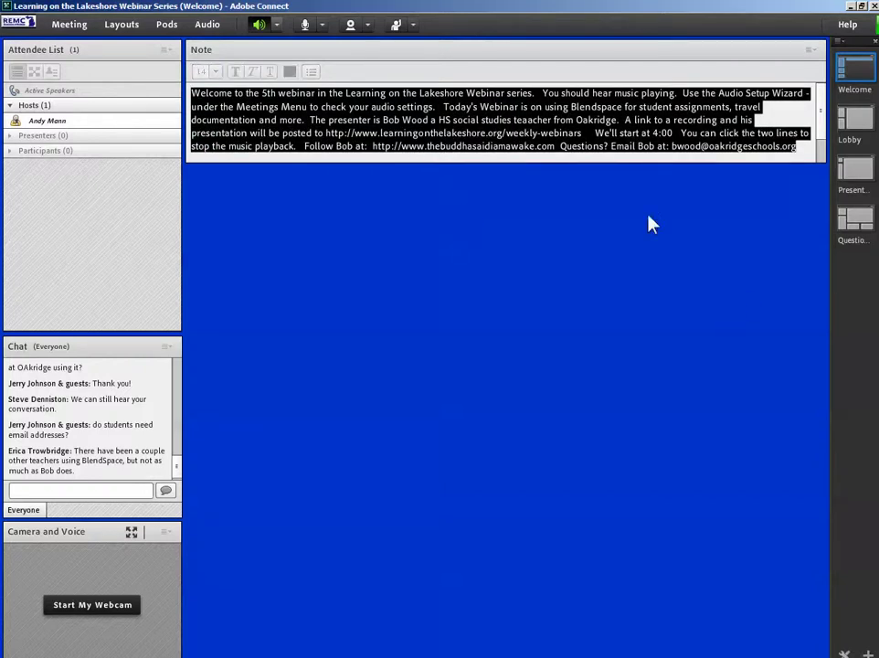
click(594, 133)
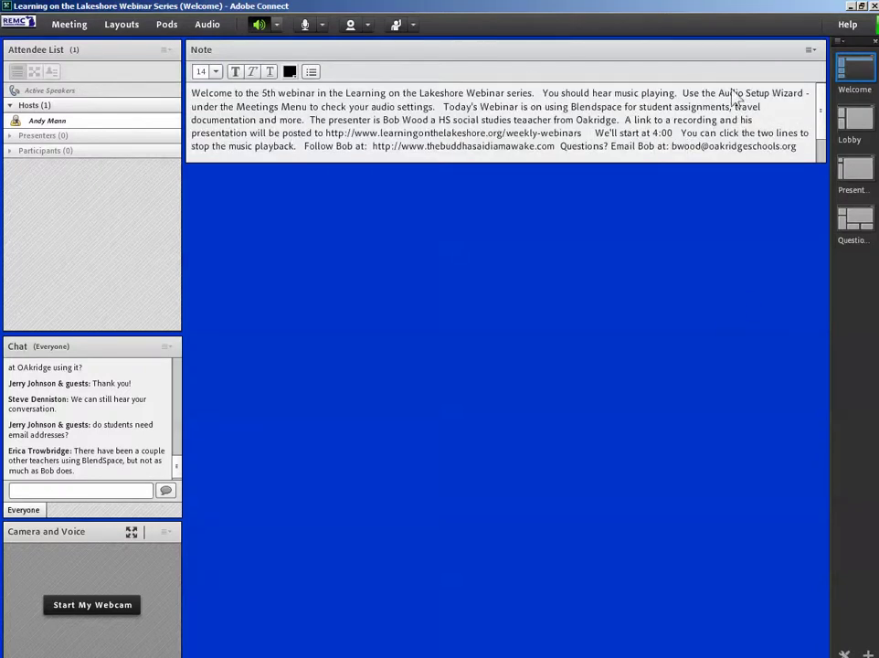
click(699, 265)
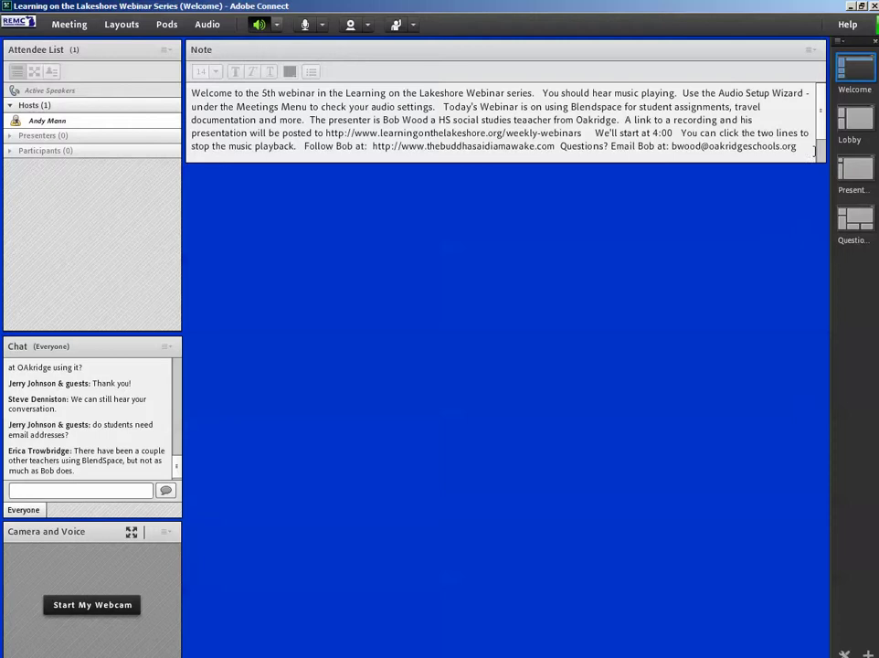
Adjust the Note pod's height so it ends just below the last line of text, with the first line scrolled out of view
drag(795, 160, 794, 177)
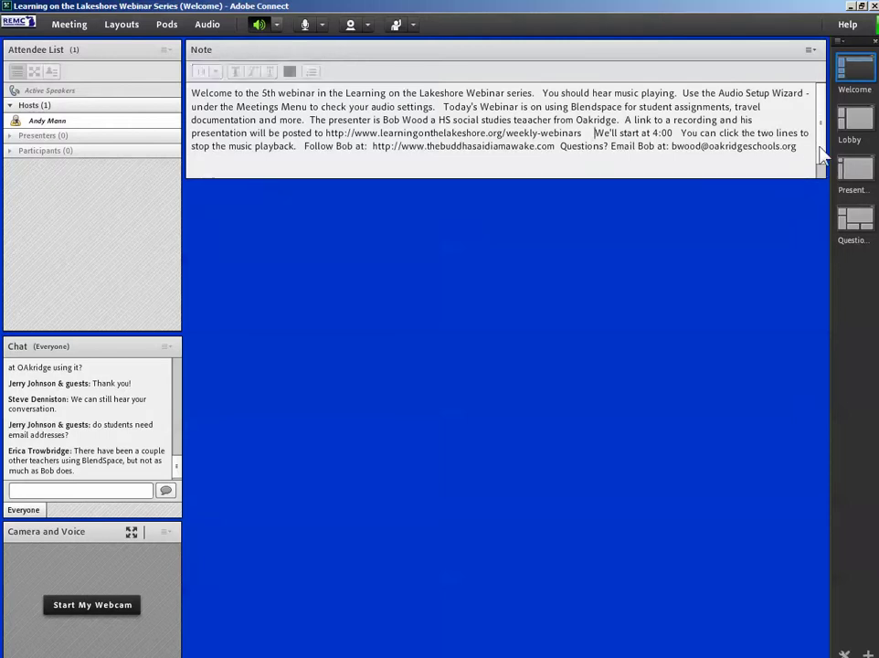
scroll(768, 163, down, 1)
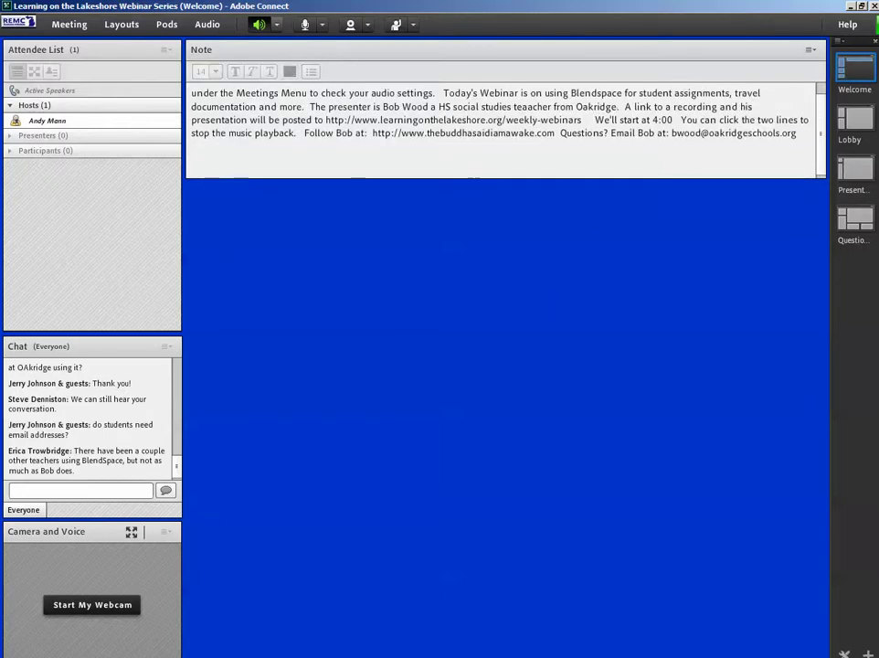
drag(491, 177, 493, 144)
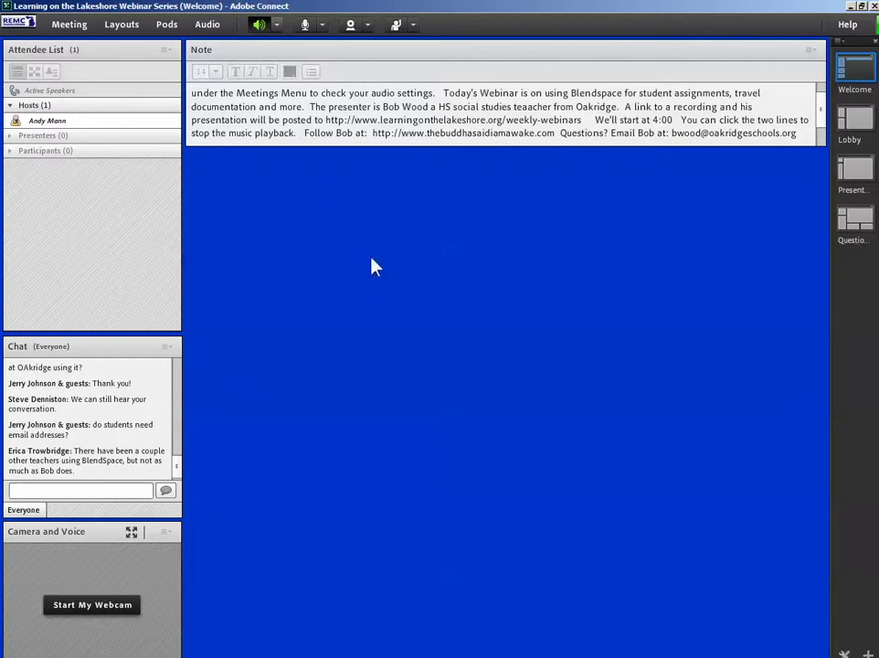
Add a new Share pod to the Welcome layout and open its document selection for sharing
click(118, 30)
mouse_move(174, 27)
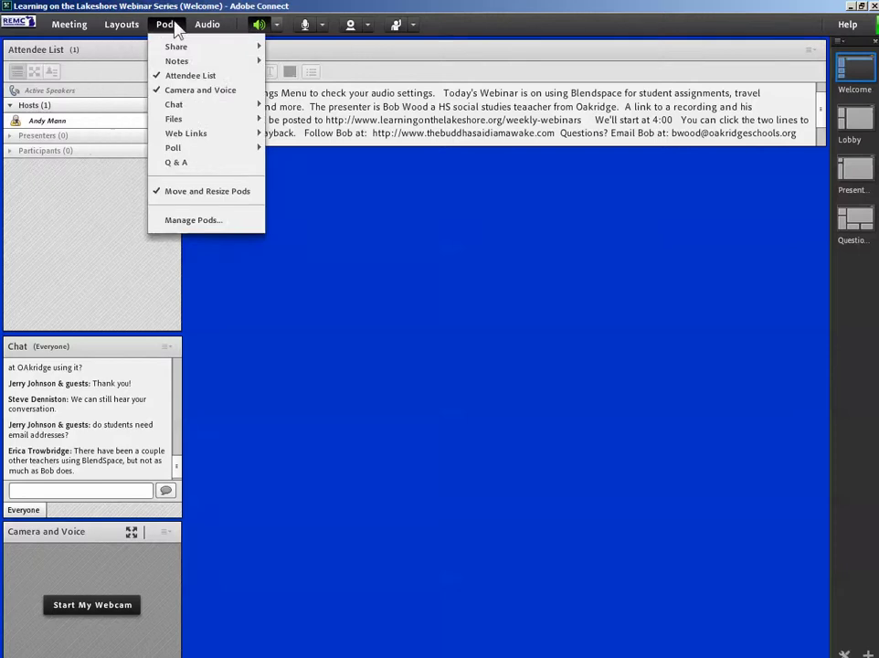
mouse_move(180, 53)
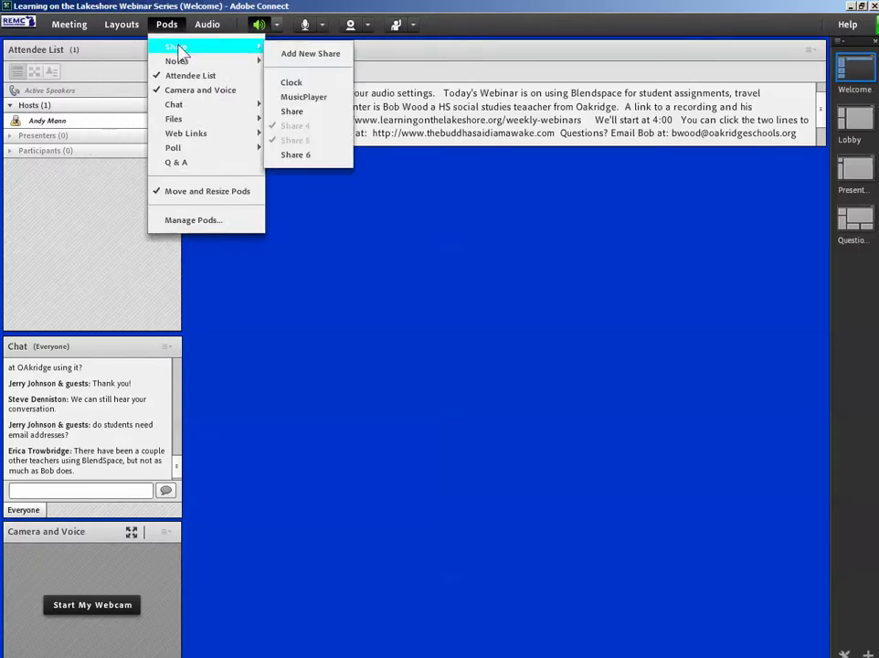
click(313, 56)
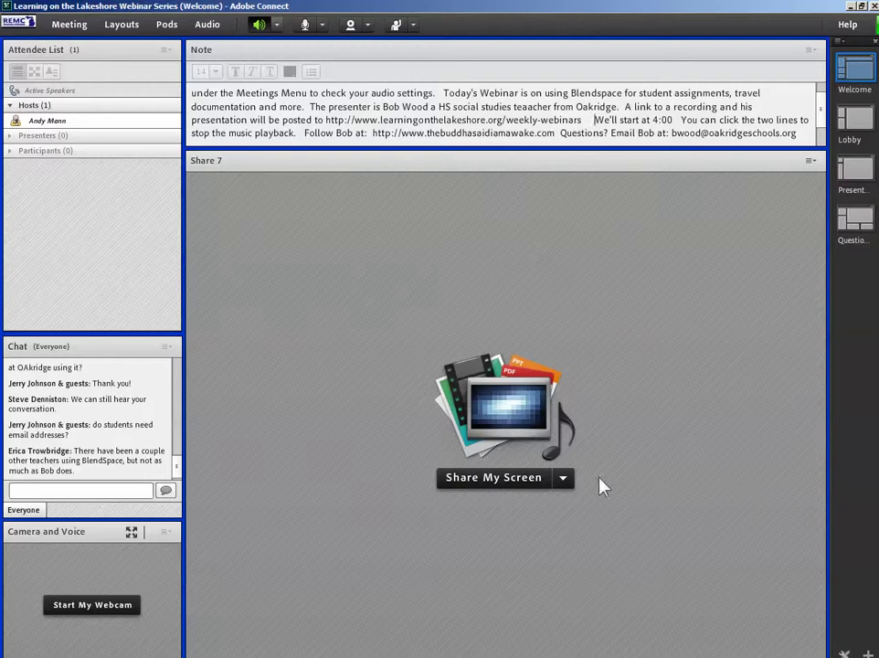
click(559, 481)
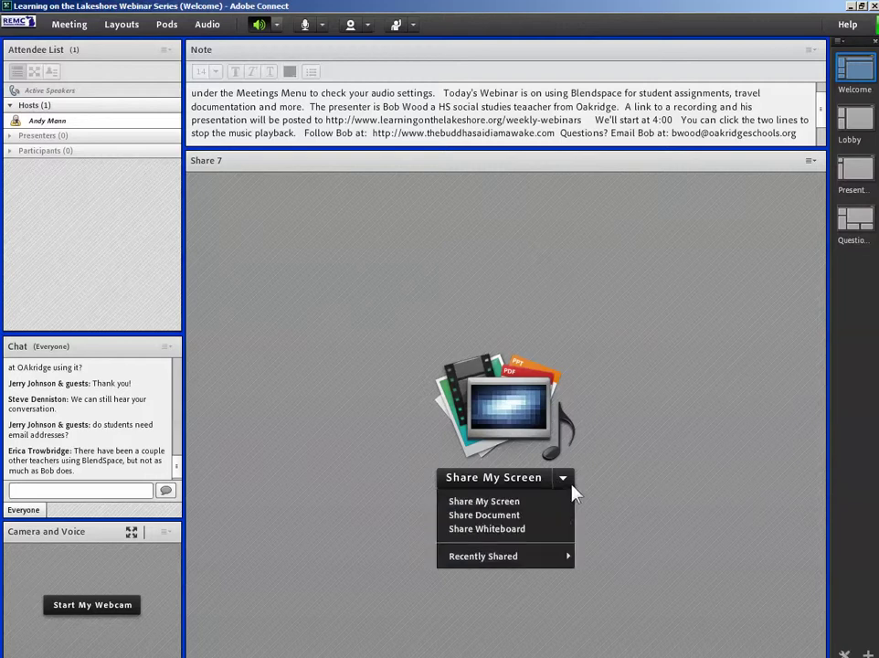
click(495, 520)
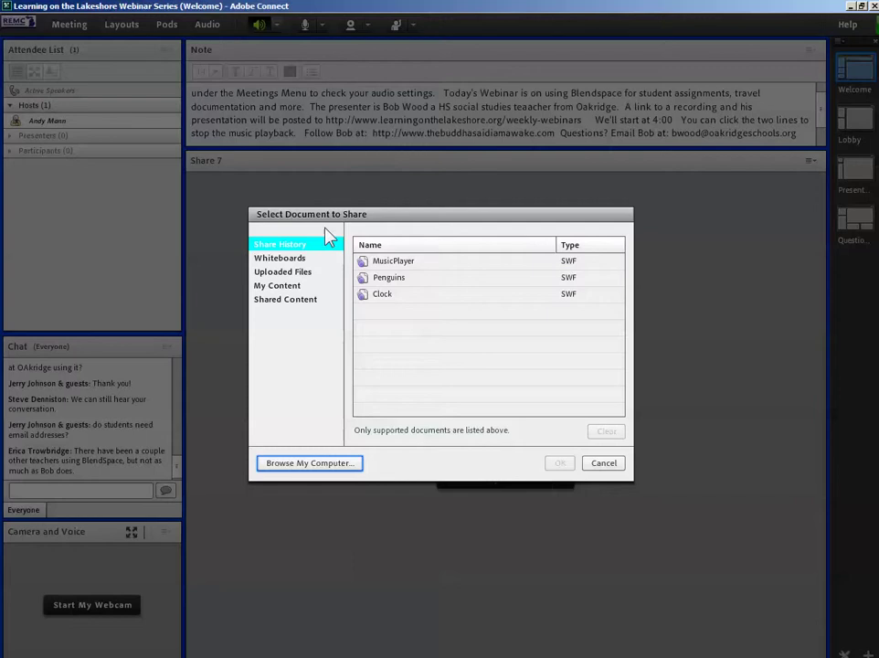
Look through the available content sources and open the Shared Content for Fun meetings folder under Shared Content
click(281, 258)
click(285, 271)
click(282, 285)
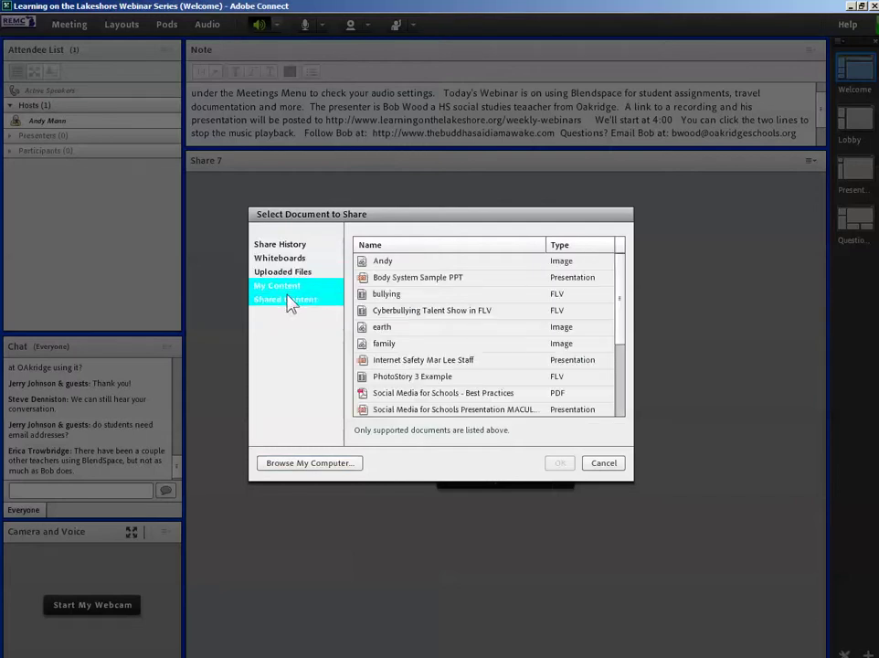
click(290, 300)
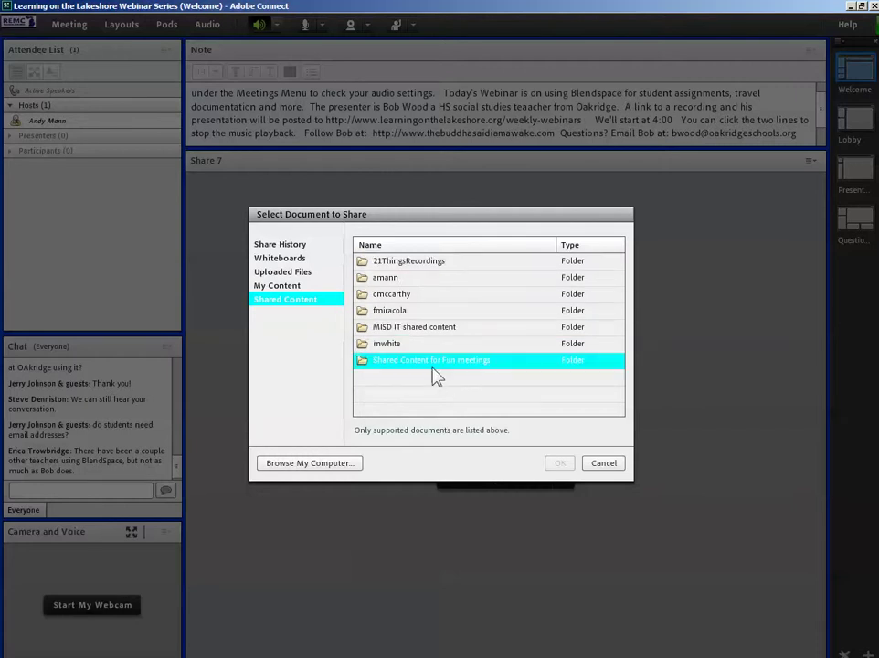
click(561, 464)
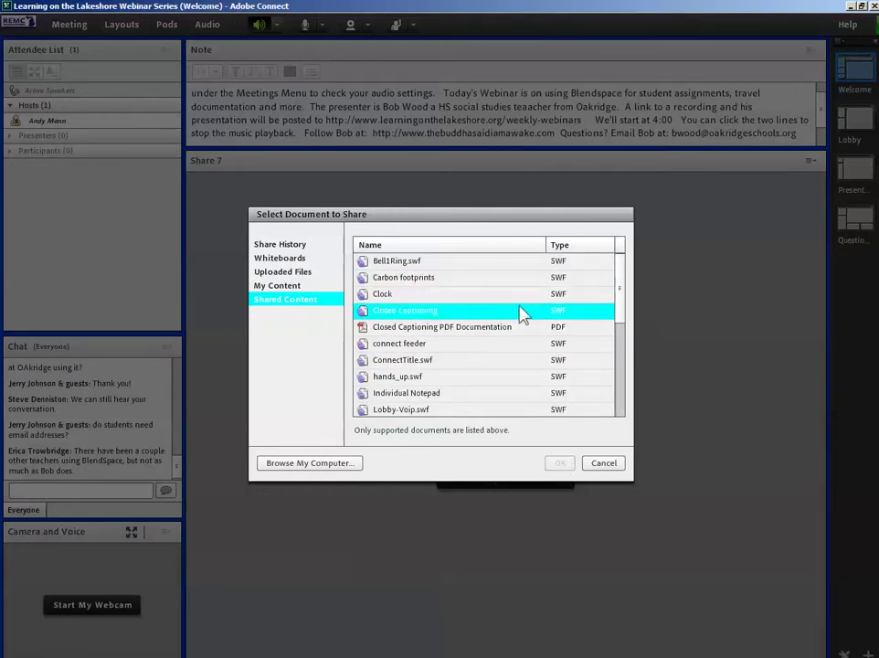
Share the Clock SWF from the folder and shrink its pod to a small square beneath the start of the note
drag(622, 287, 619, 353)
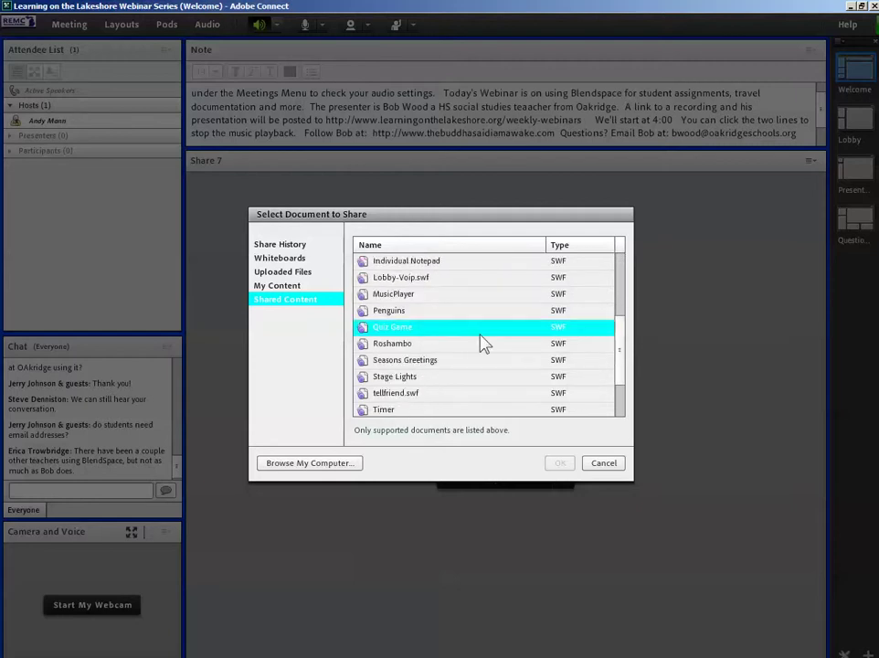
scroll(420, 410, down, 1)
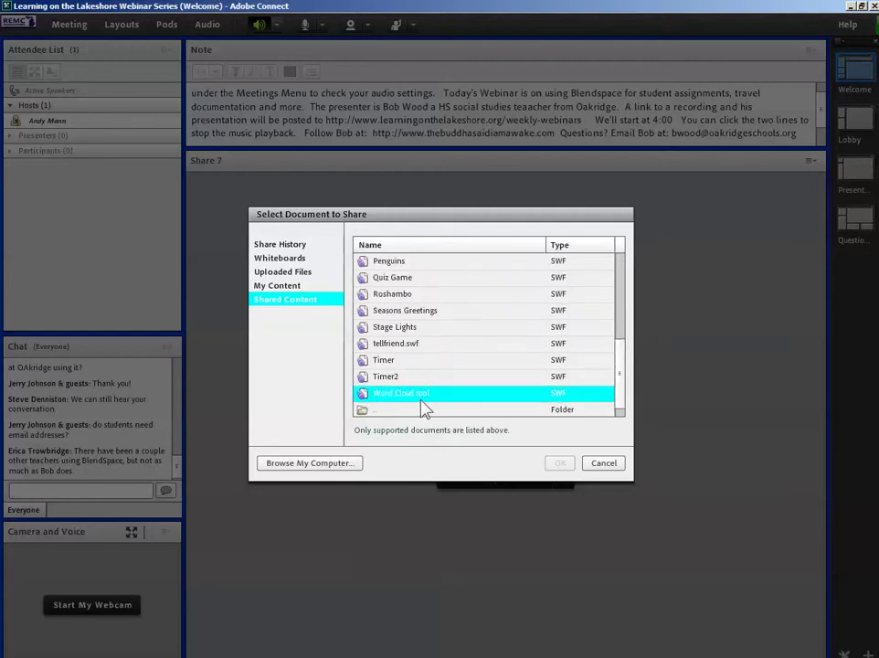
scroll(422, 408, up, 4)
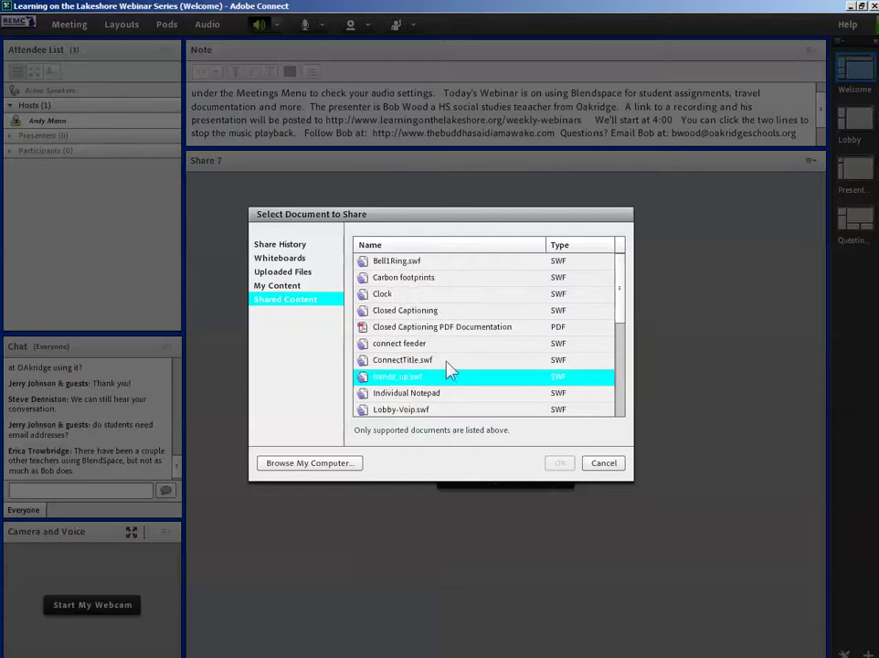
click(387, 304)
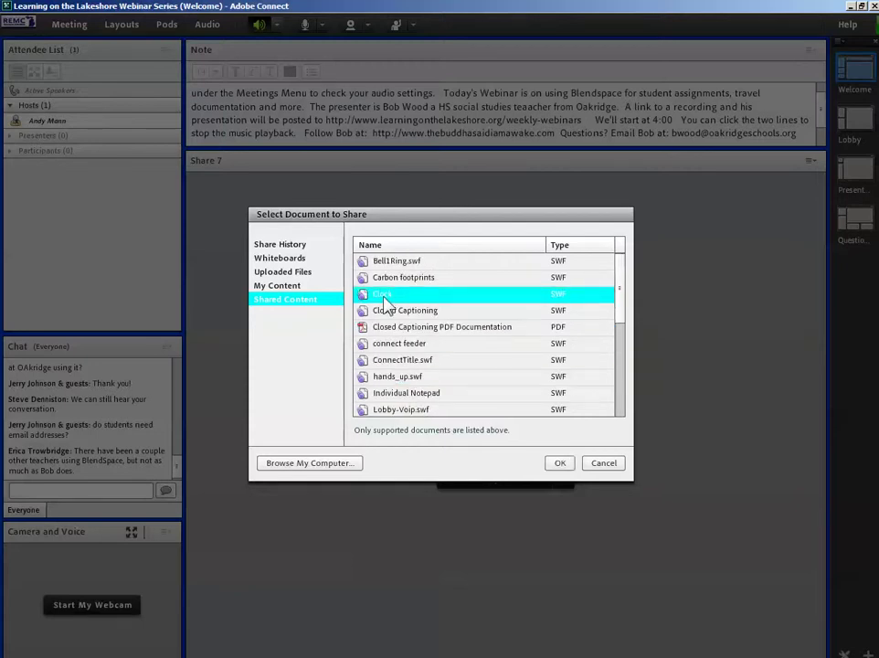
click(563, 464)
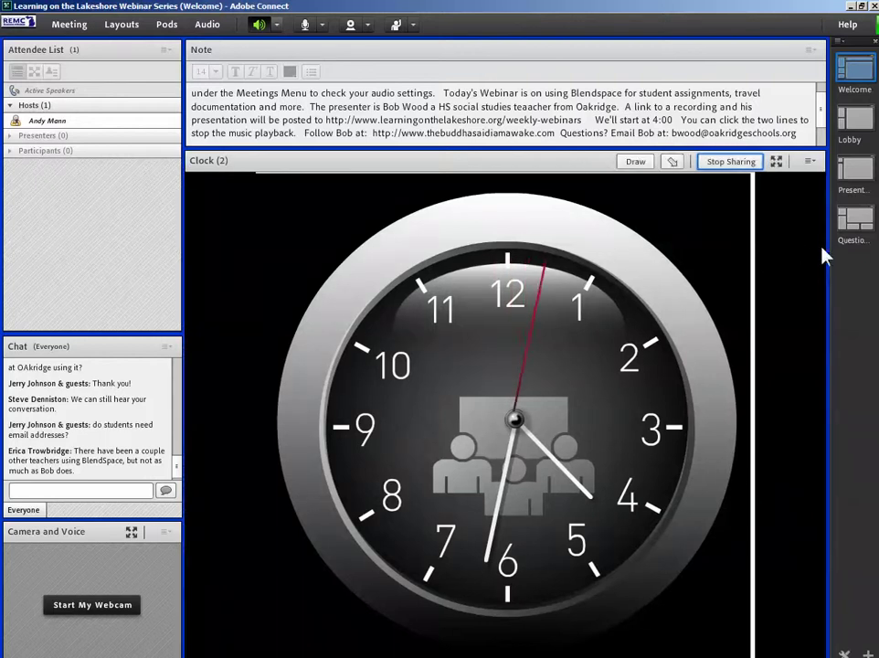
drag(826, 250, 448, 288)
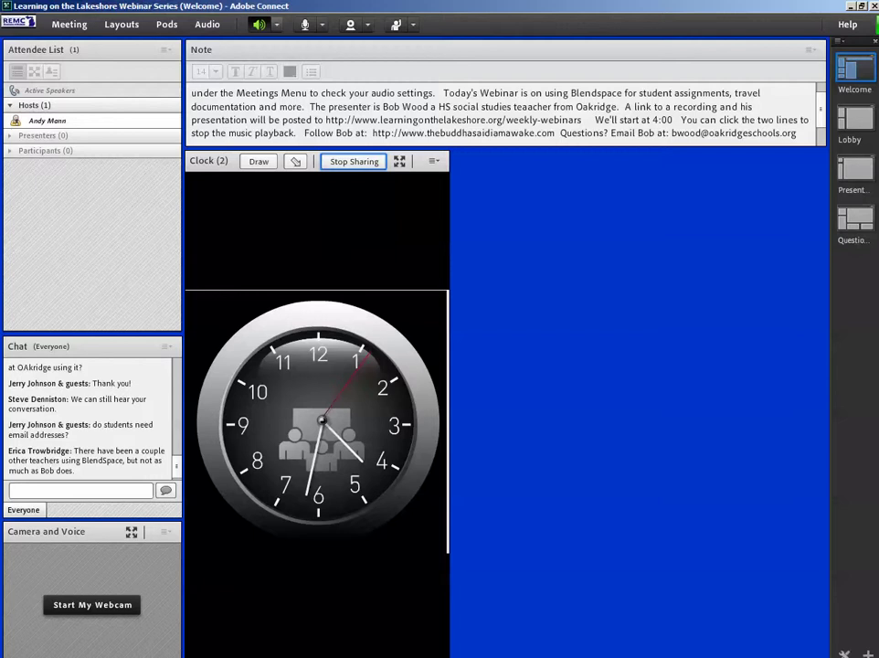
drag(402, 656, 310, 301)
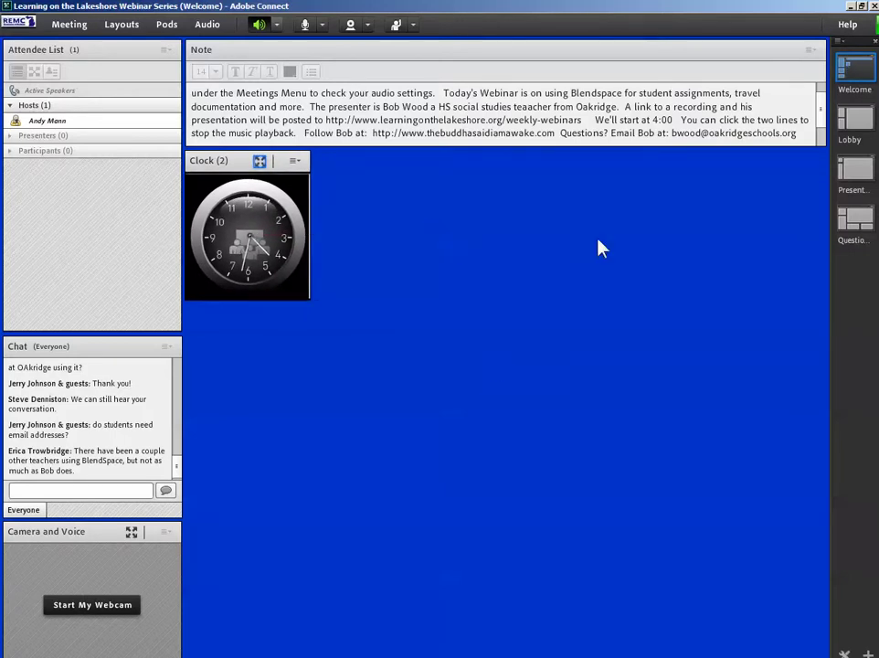
Add another new Share pod beside the clock and open its document selection for sharing
click(169, 24)
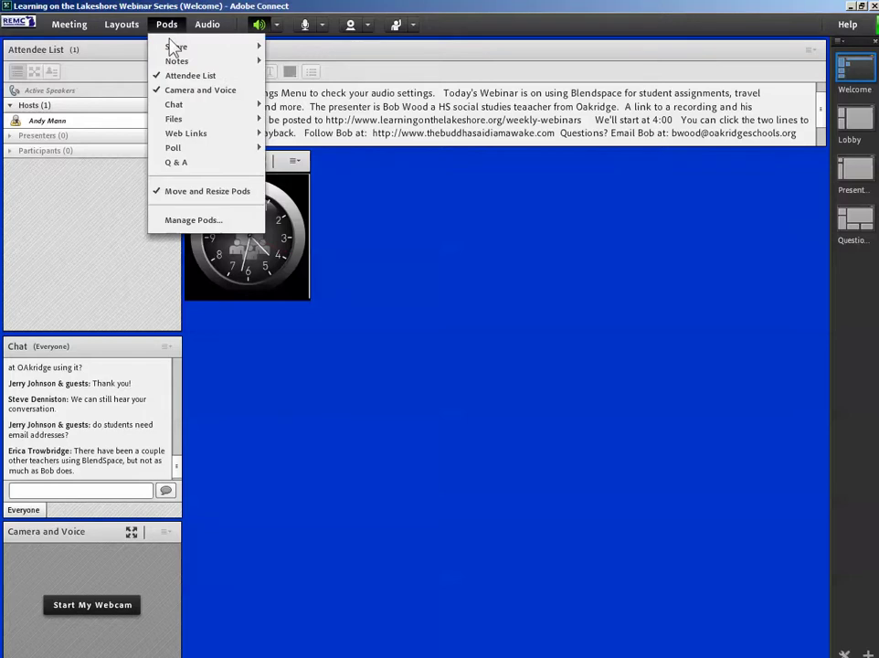
mouse_move(172, 47)
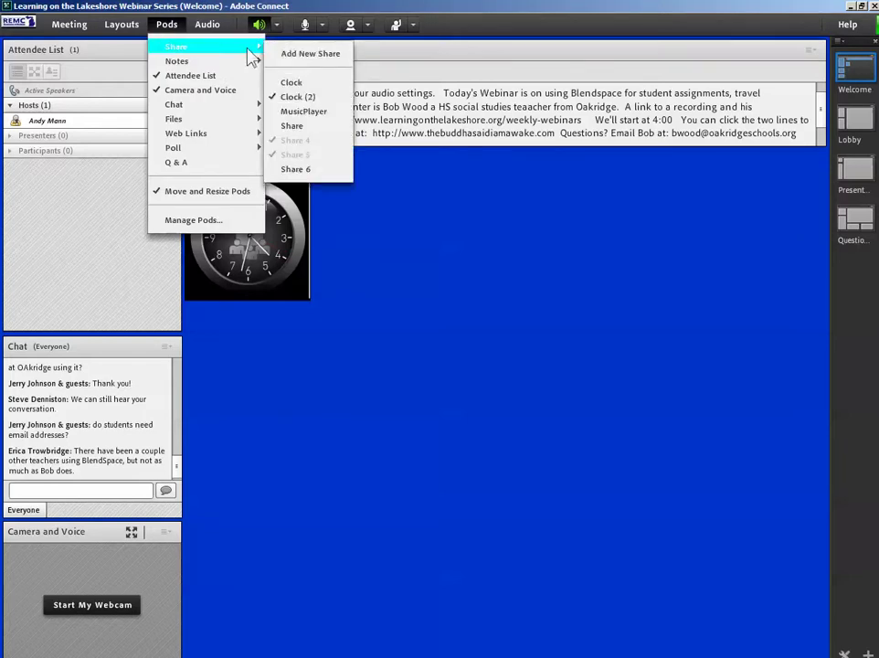
click(308, 55)
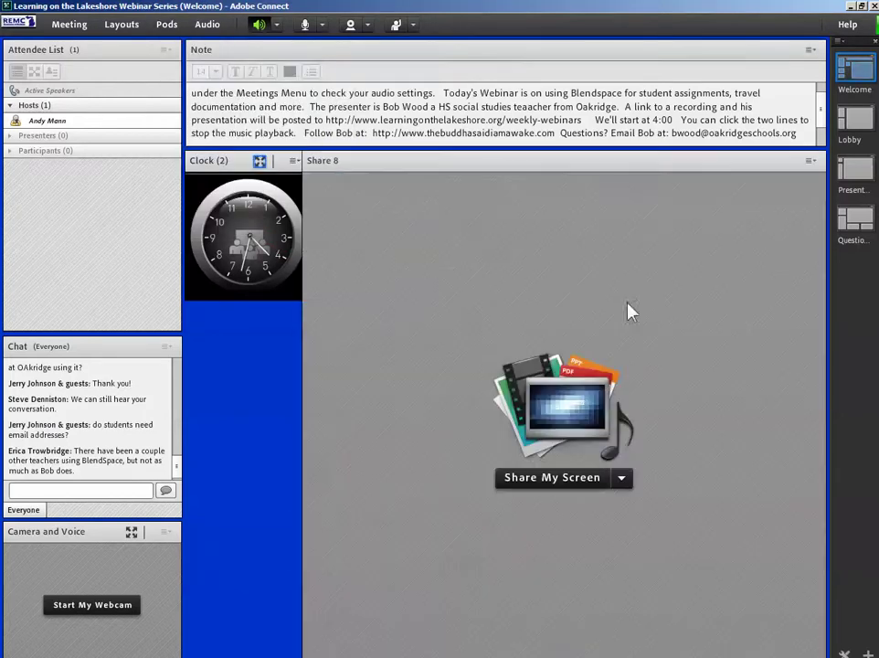
click(621, 479)
click(567, 518)
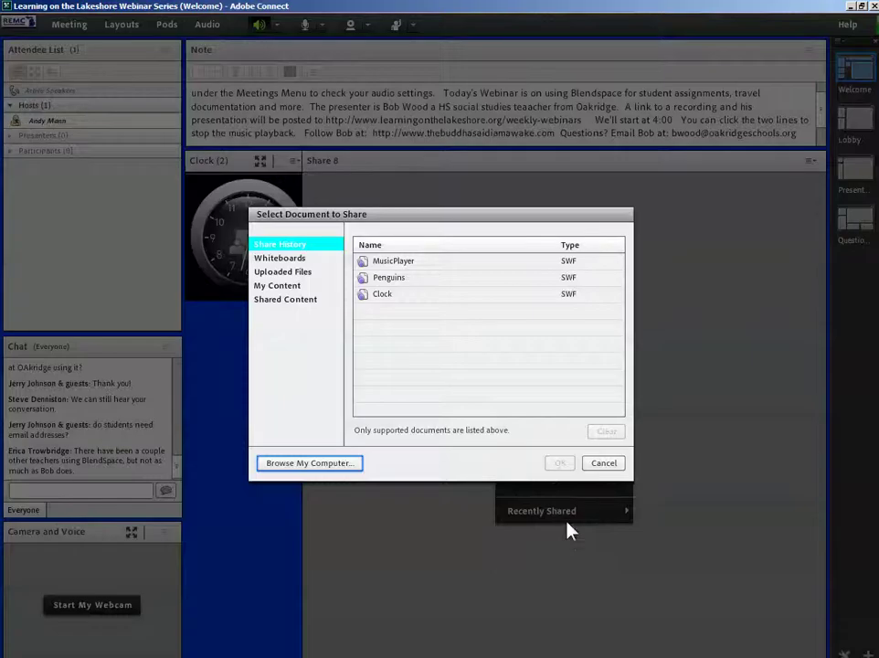
Share the MusicPlayer SWF from the Shared Content for Fun meetings folder in the pod beside the clock
click(291, 309)
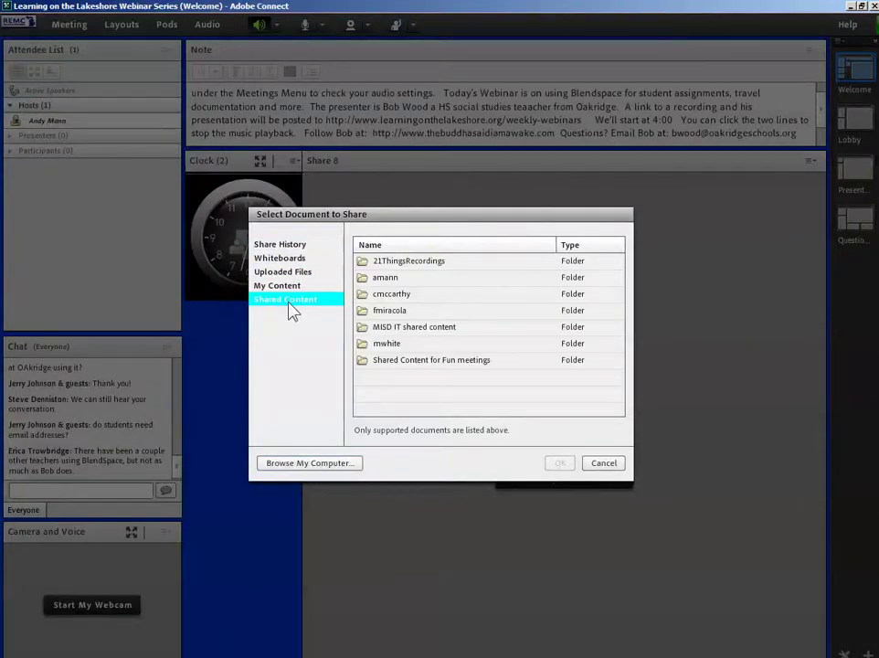
click(387, 360)
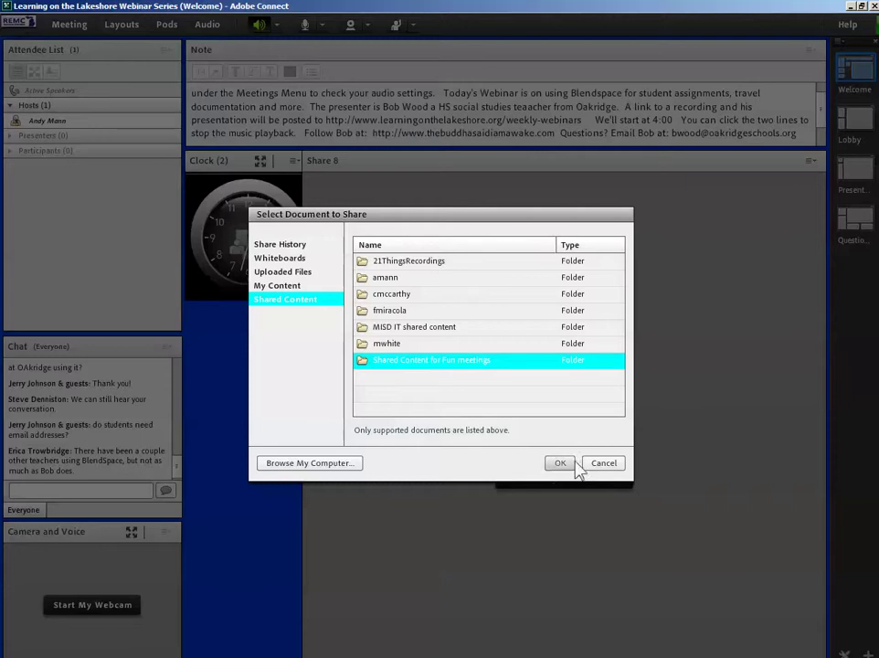
click(574, 463)
scroll(452, 338, down, 2)
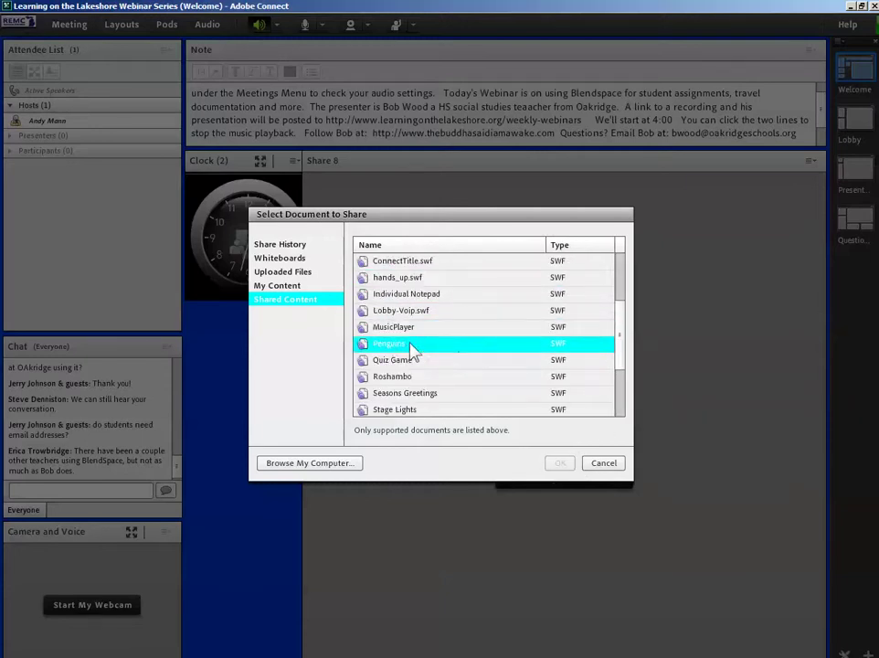
click(395, 329)
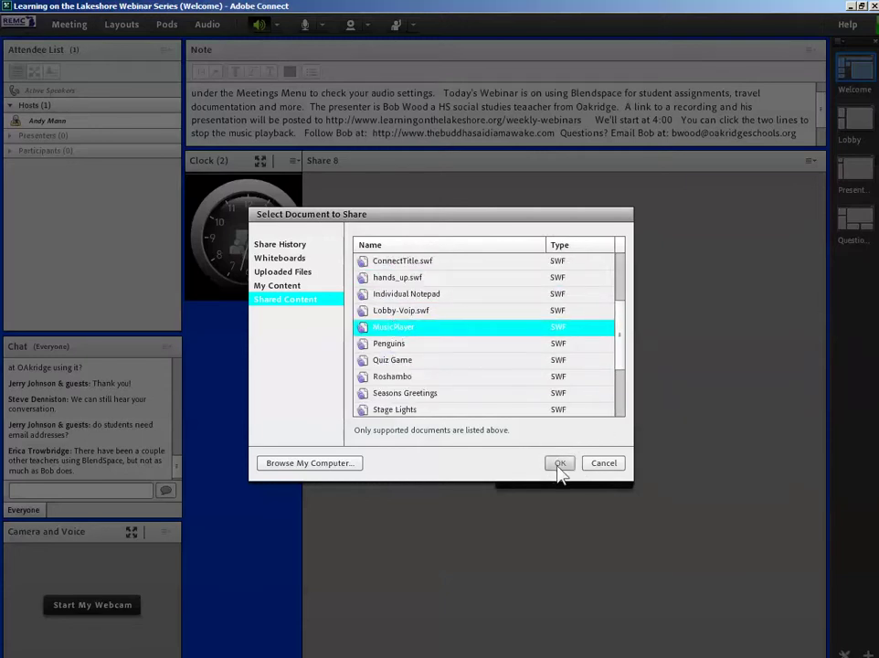
click(560, 462)
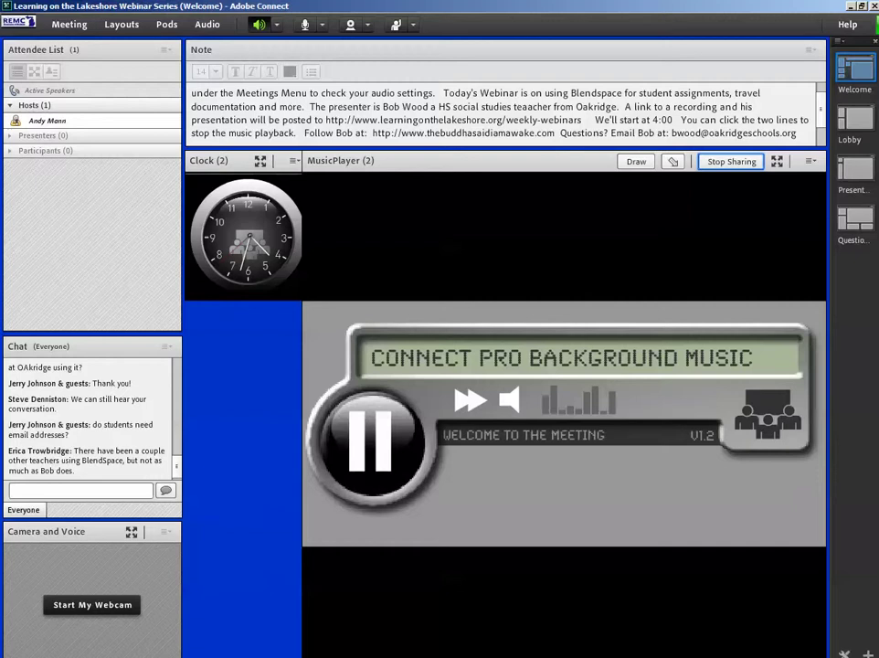
Shrink the MusicPlayer pod to a wide strip about as tall as the clock, set it beside the clock and pause the music
drag(819, 654, 644, 297)
drag(408, 165, 421, 165)
click(370, 249)
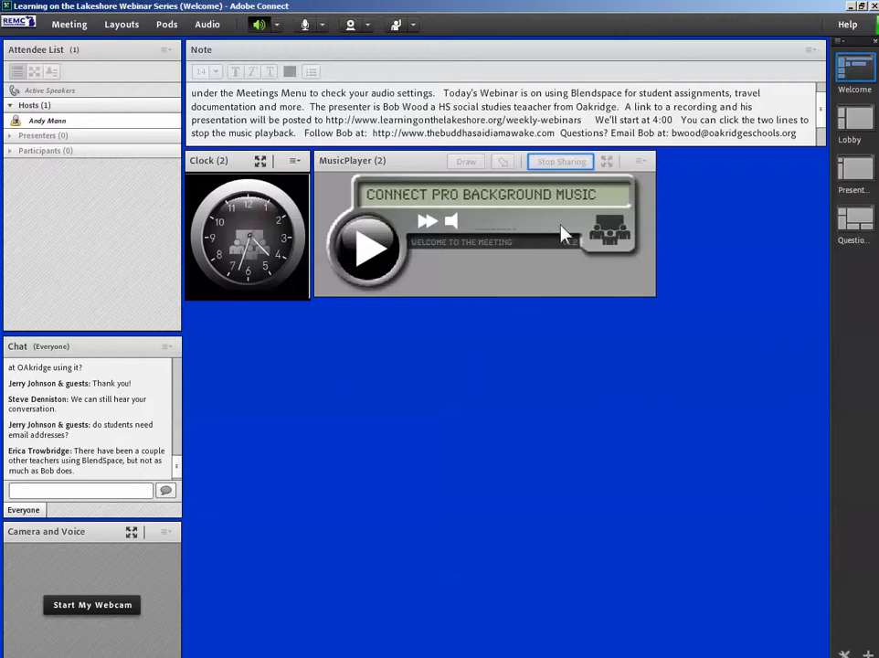
Look through the list of existing Share pods, view the Lobby layout and return to the Welcome layout
click(173, 27)
mouse_move(236, 47)
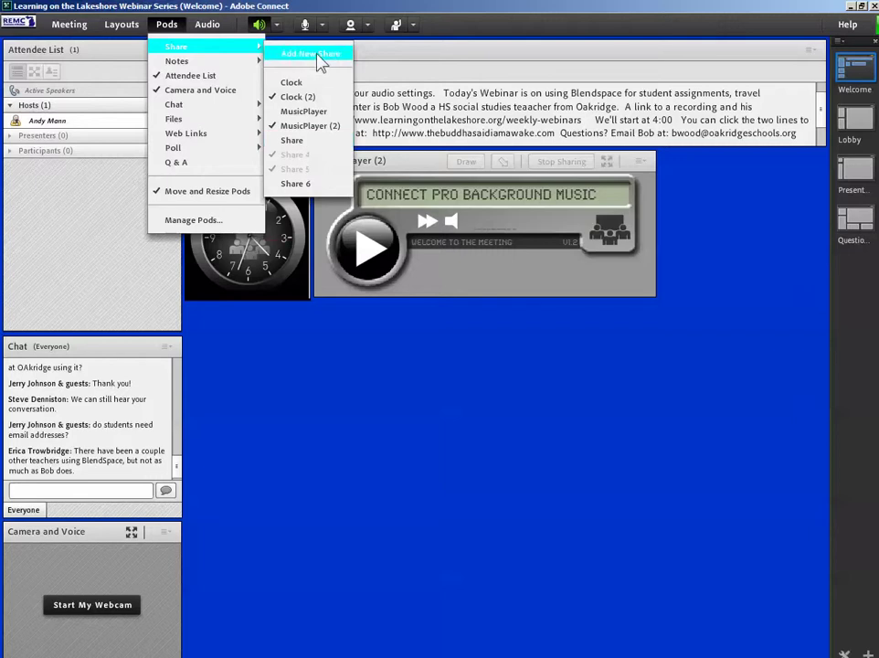
click(852, 128)
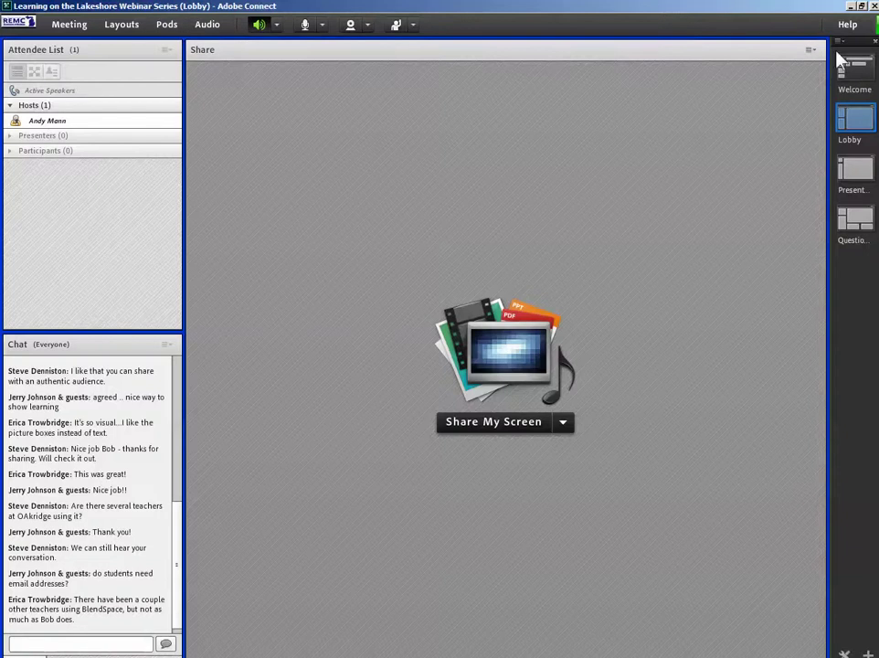
click(857, 73)
Add the existing pod named Share beneath the clock and enlarge it to fill the empty area under the clock and music player
click(166, 28)
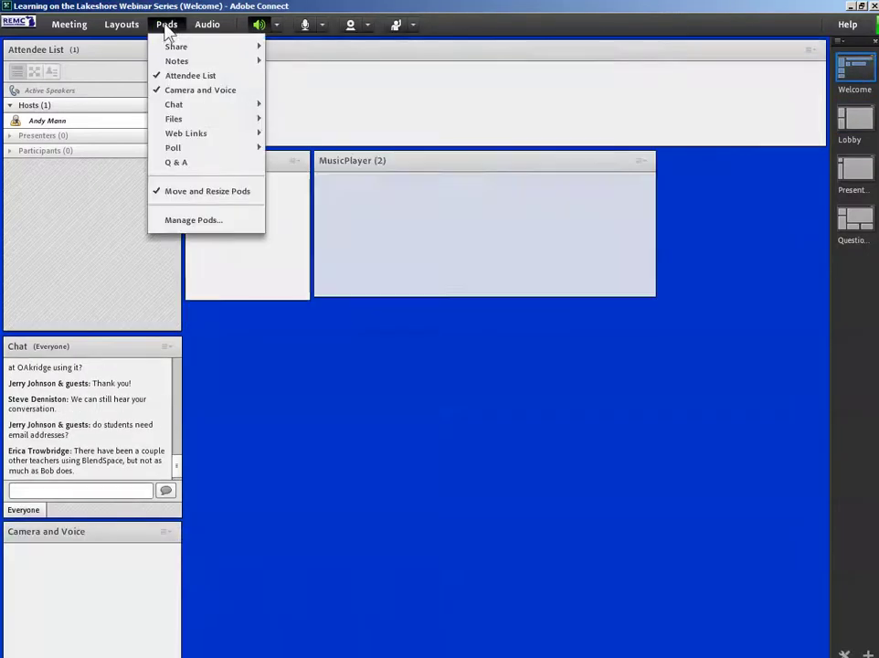
mouse_move(201, 53)
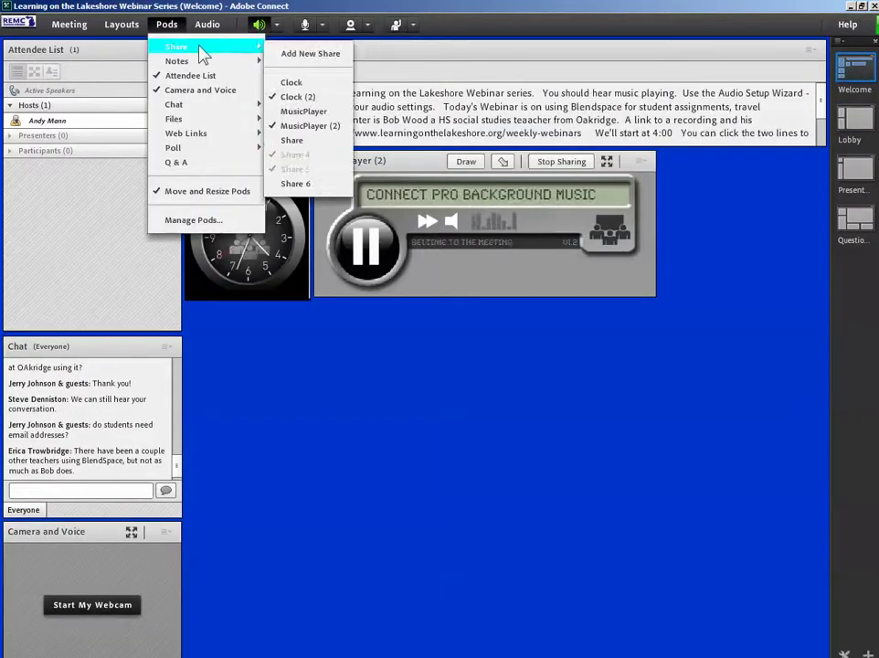
click(309, 142)
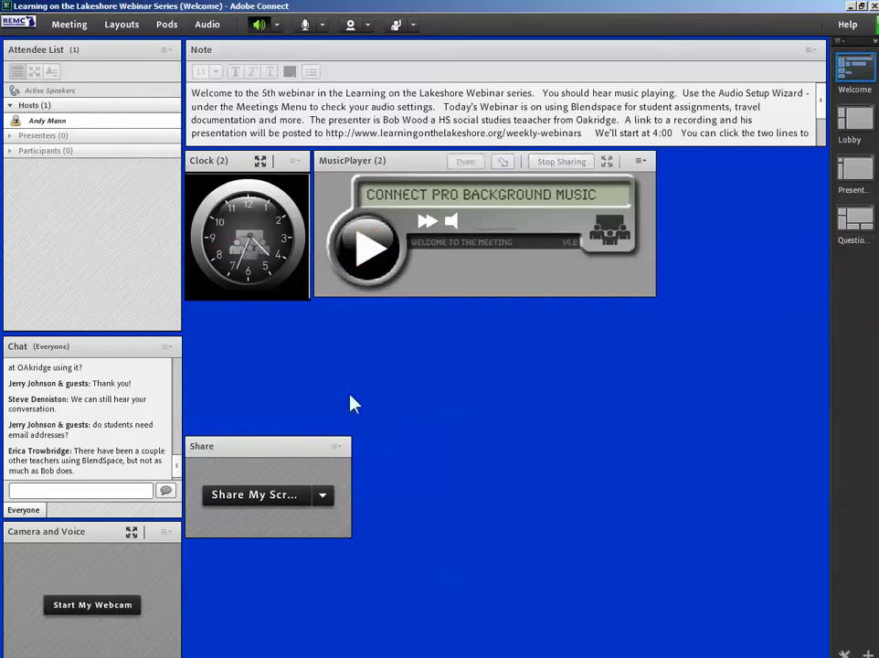
drag(311, 447, 313, 325)
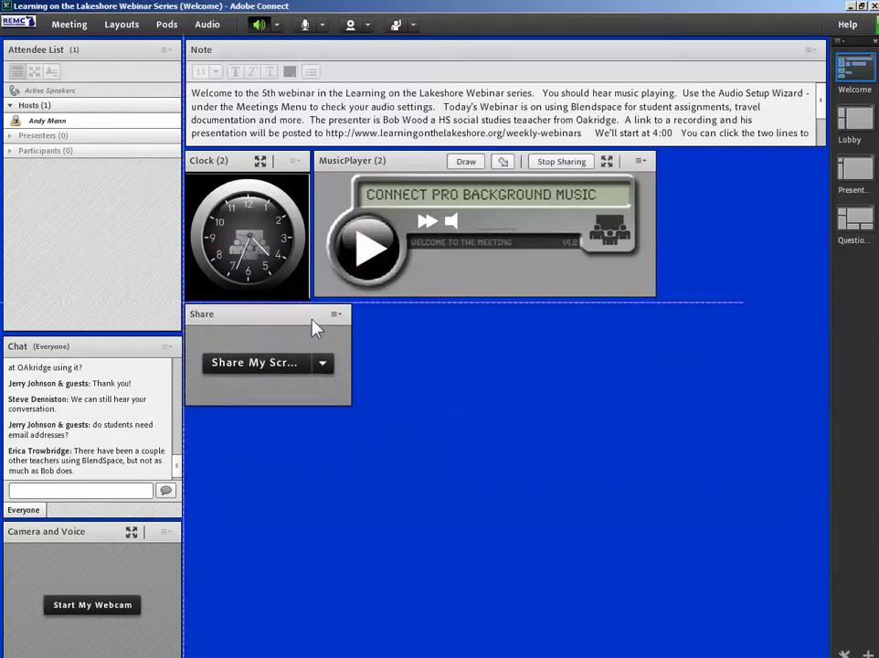
drag(348, 402, 825, 654)
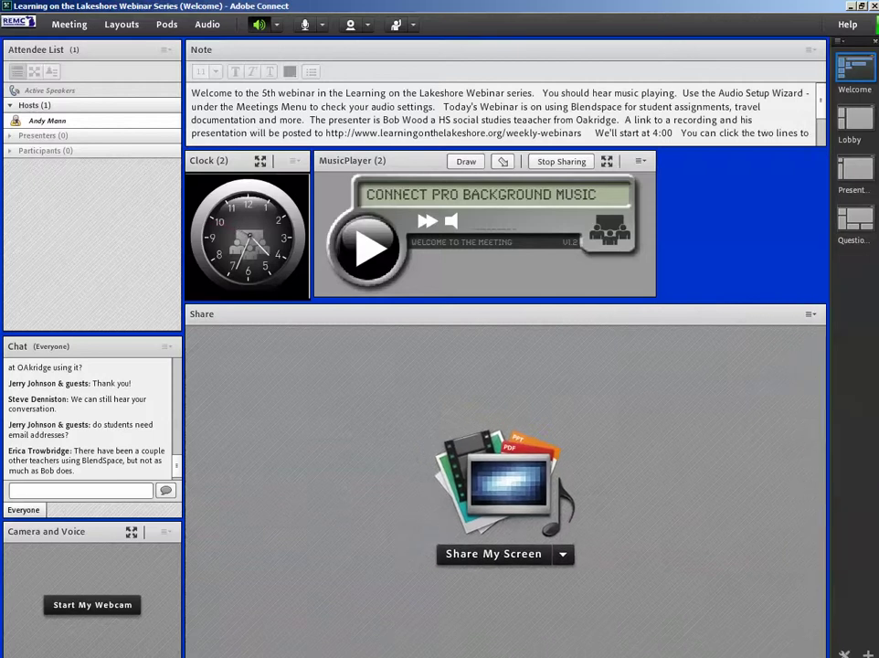
Hide the Note pod containing the 5th webinar welcome text from the layout
click(222, 107)
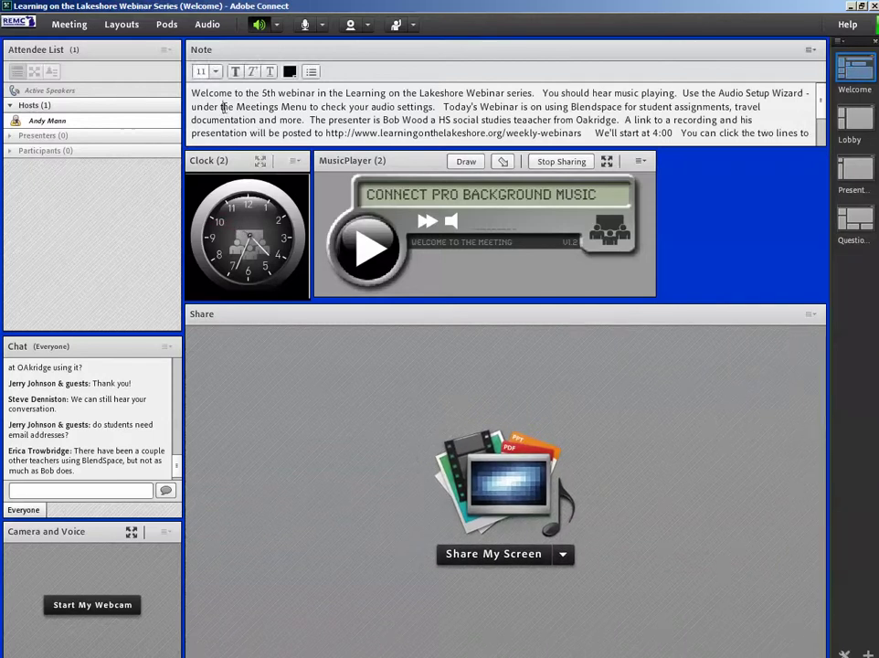
click(809, 49)
click(801, 70)
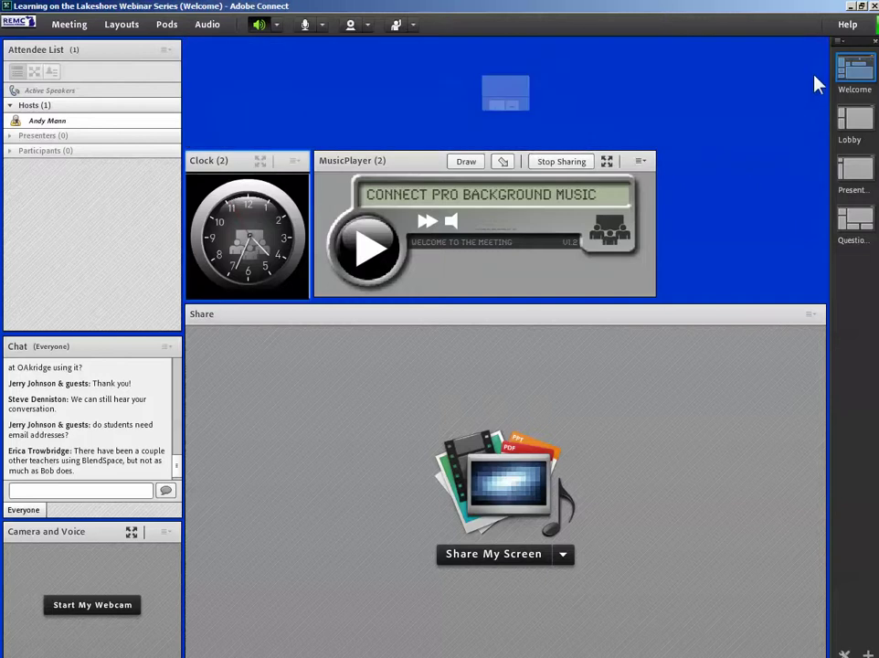
Add the second existing Note pod and stretch it across the space above the clock and music player
click(166, 25)
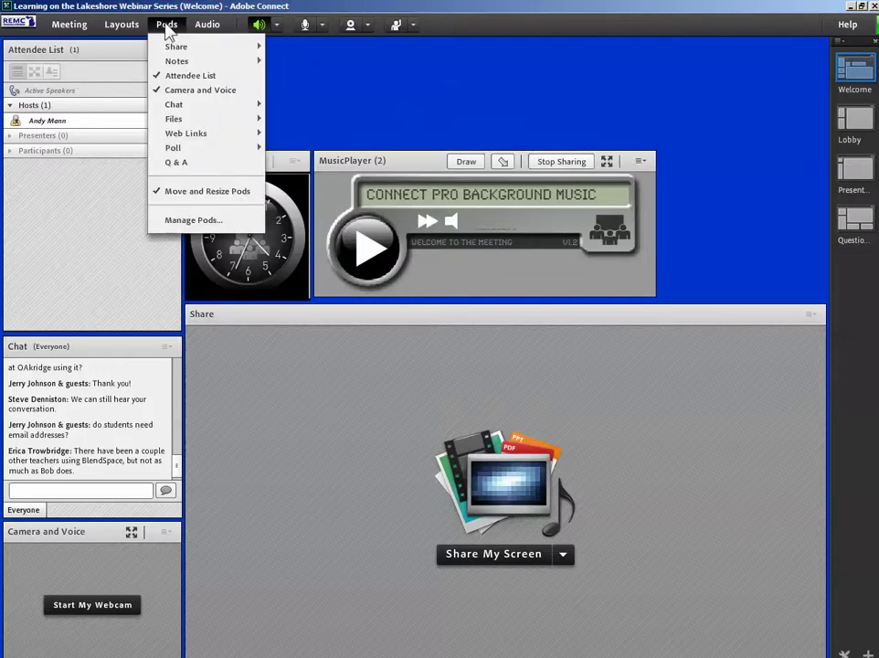
mouse_move(180, 64)
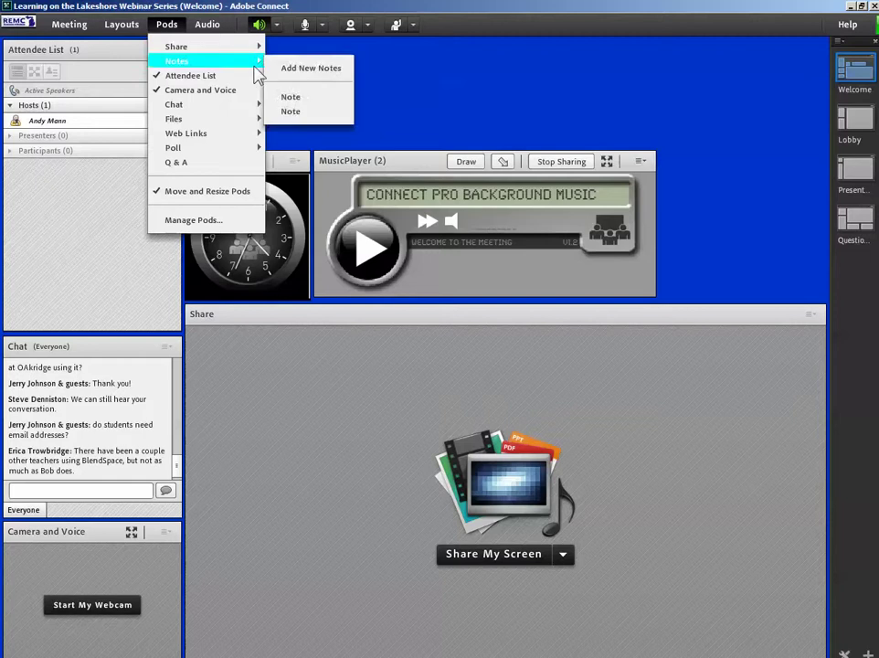
click(311, 110)
drag(73, 48, 251, 53)
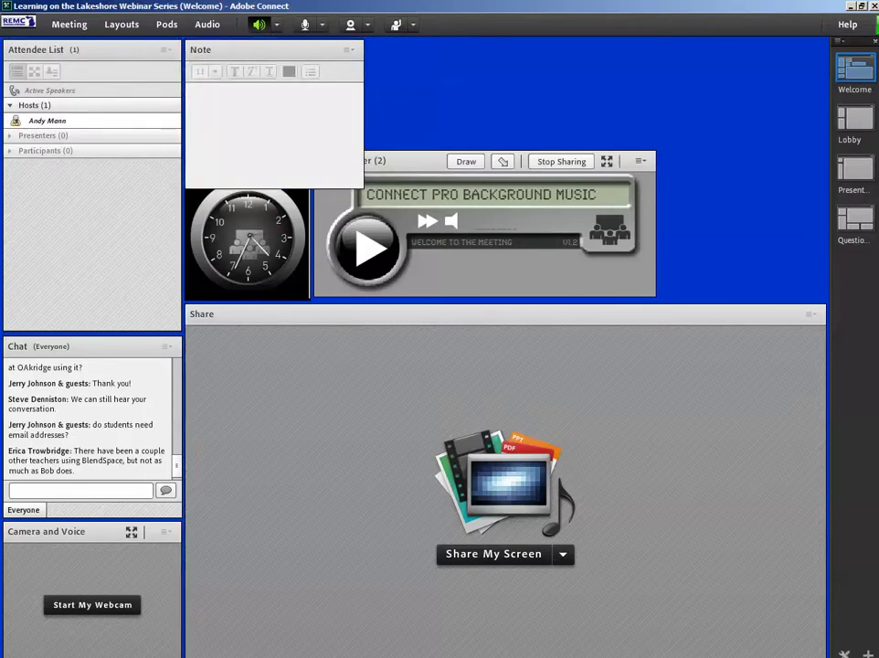
drag(362, 188, 826, 143)
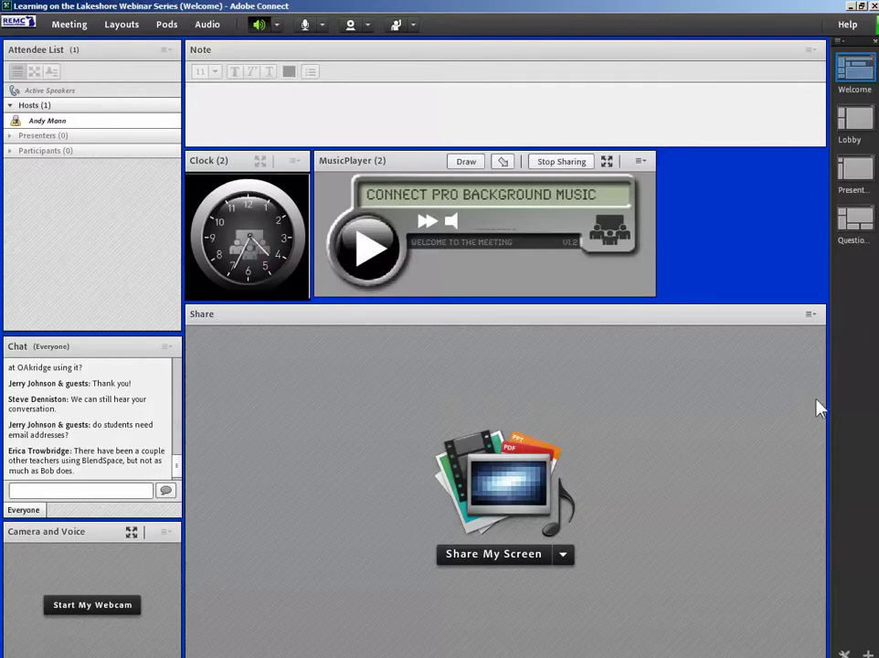
click(575, 95)
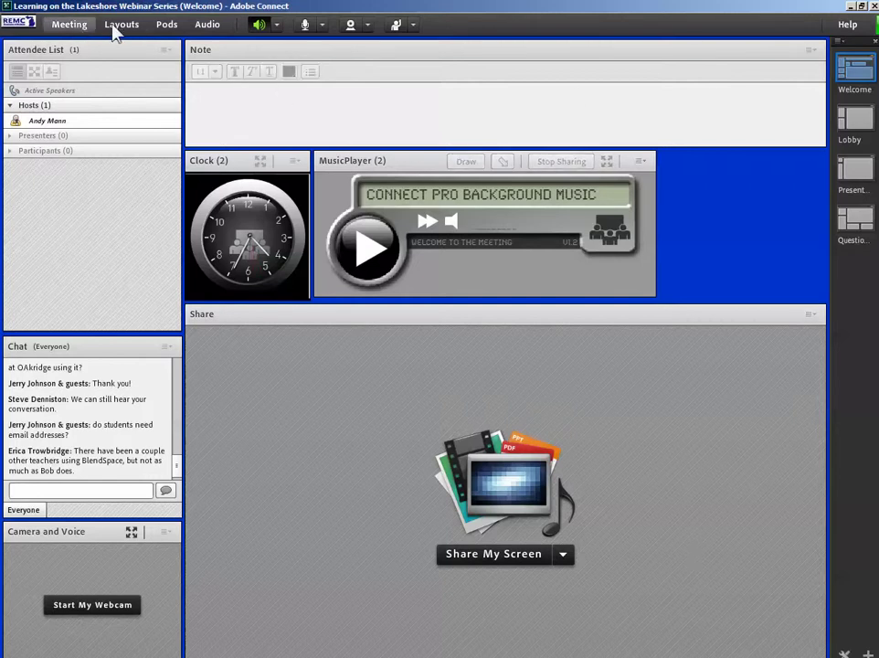
Start recording the meeting under the name Learning on the Lakeshore Webinar Series_5
click(69, 27)
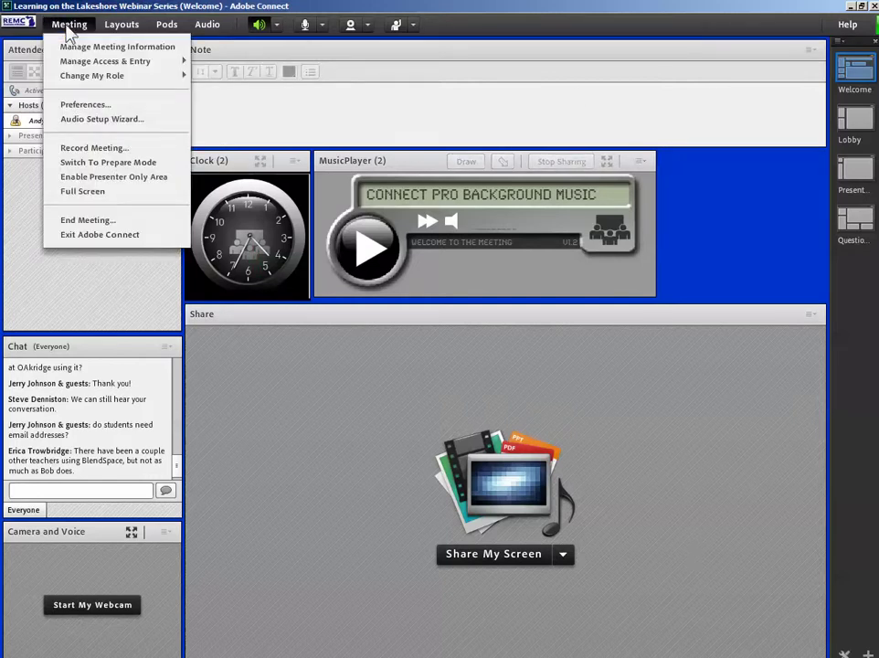
click(116, 155)
click(503, 287)
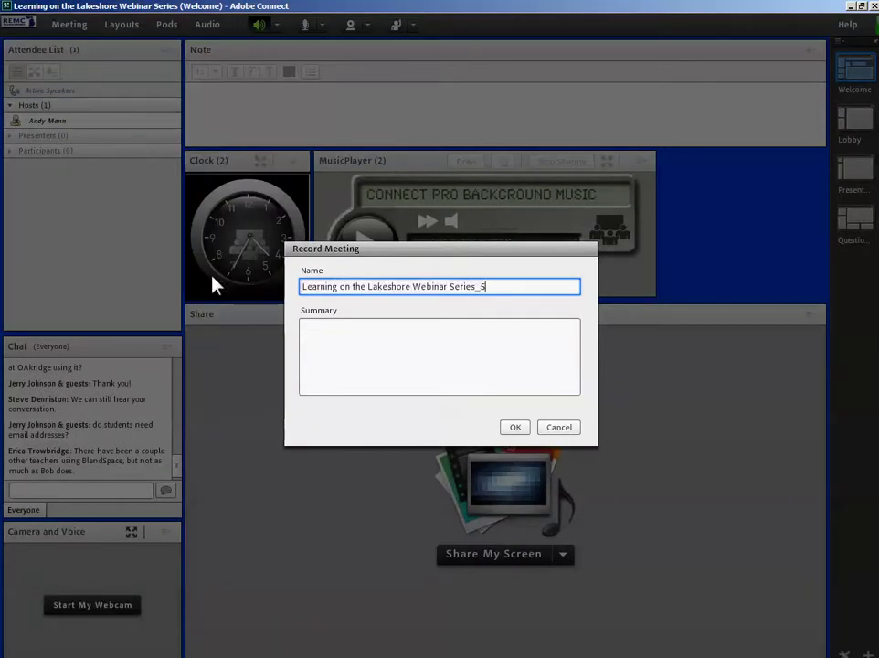
click(302, 287)
click(516, 427)
Pause the meeting recording and resume it
click(806, 25)
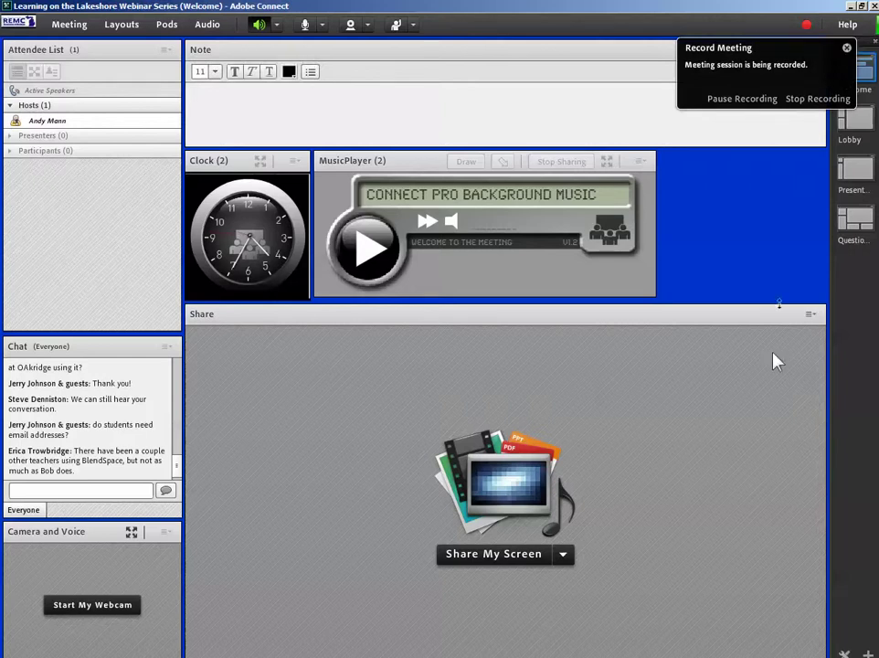
click(755, 98)
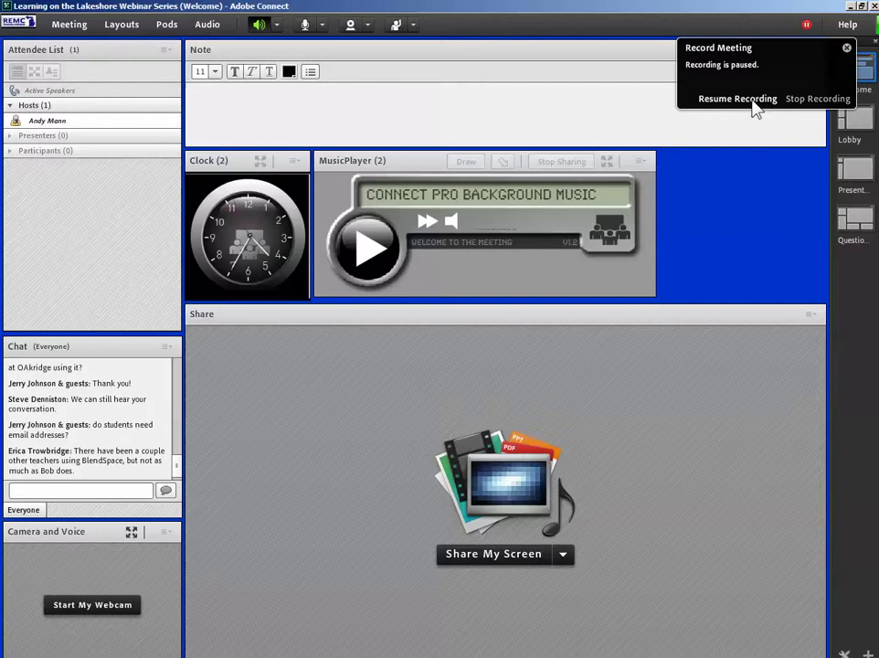
click(752, 101)
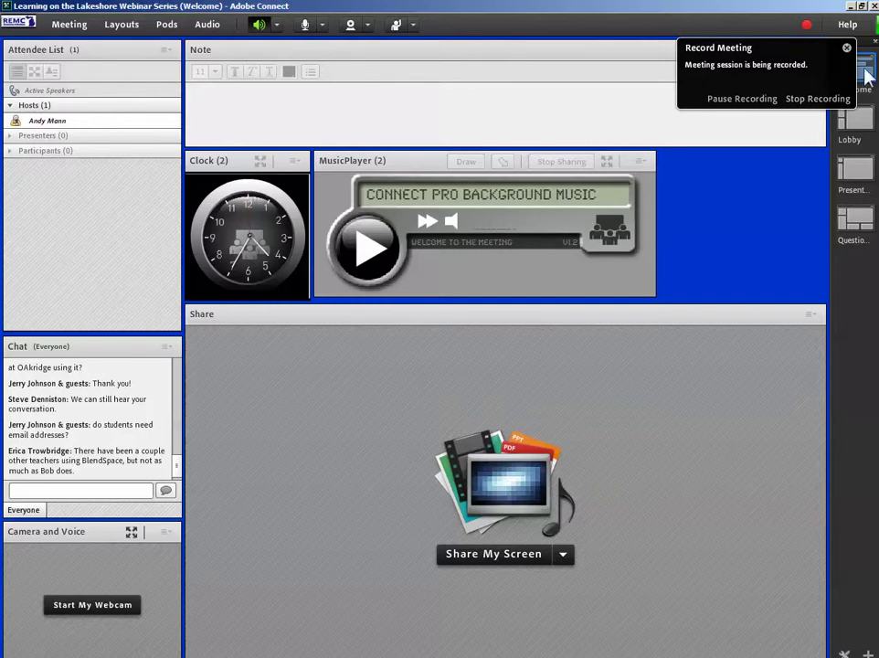
Dismiss the recording notice and stop the meeting recording
click(846, 49)
click(808, 32)
click(817, 98)
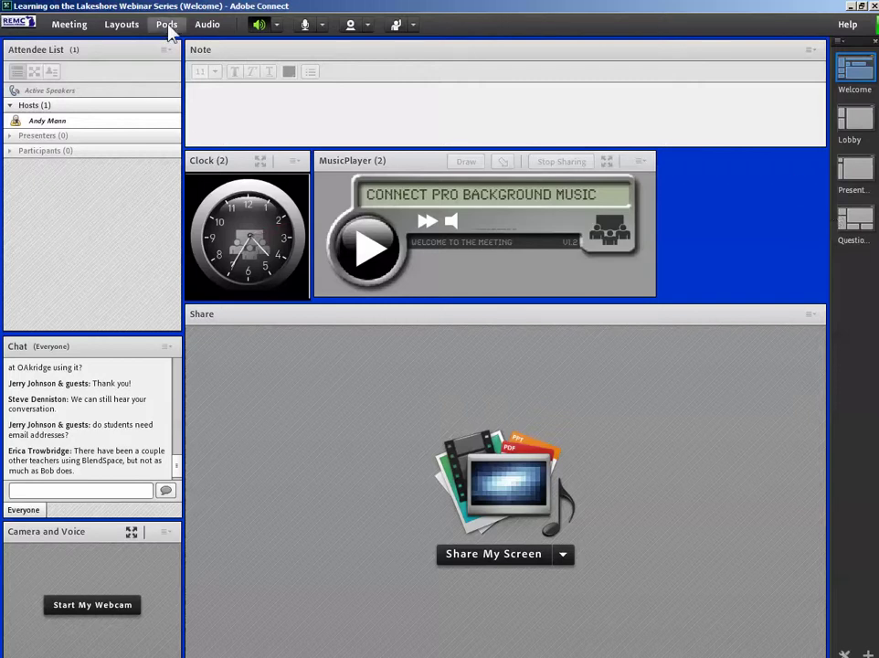
Open the meeting's information page in the browser, reposition its window and show the meeting's recordings
click(71, 28)
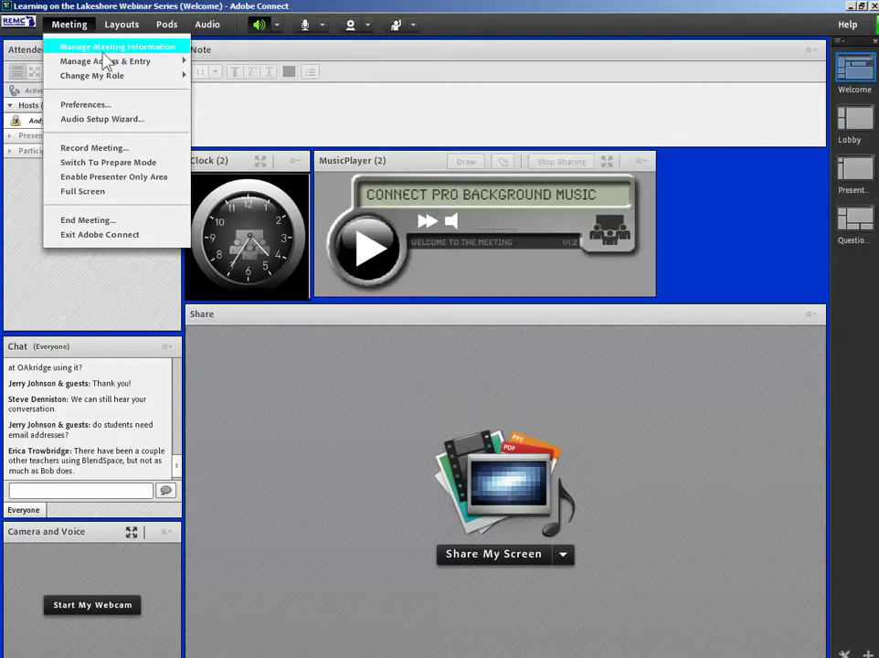
click(104, 51)
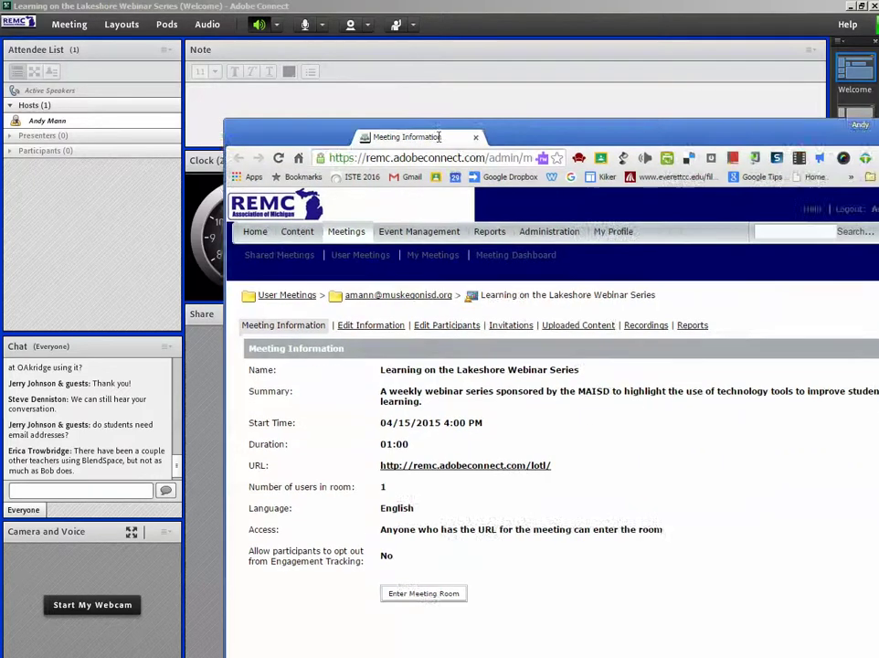
drag(435, 181, 240, 70)
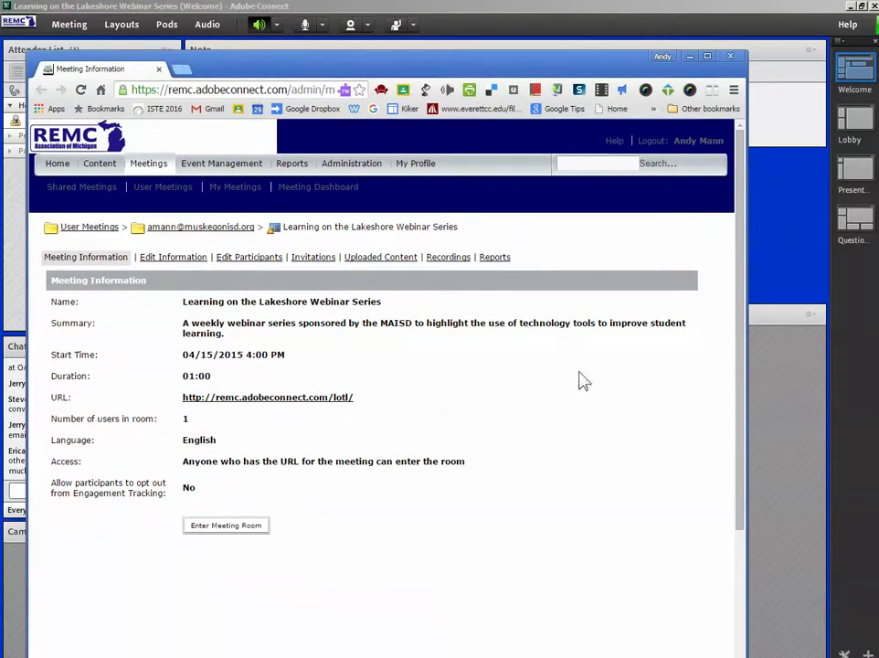
click(452, 259)
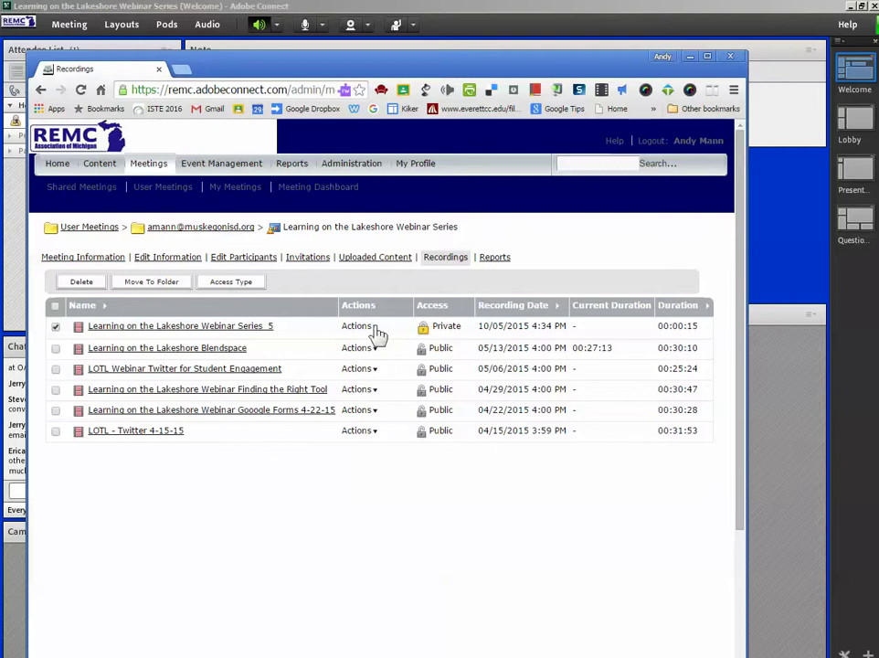
Set the access type of the recording Learning on the Lakeshore Webinar Series_5 to Public without a passcode and save it
click(240, 285)
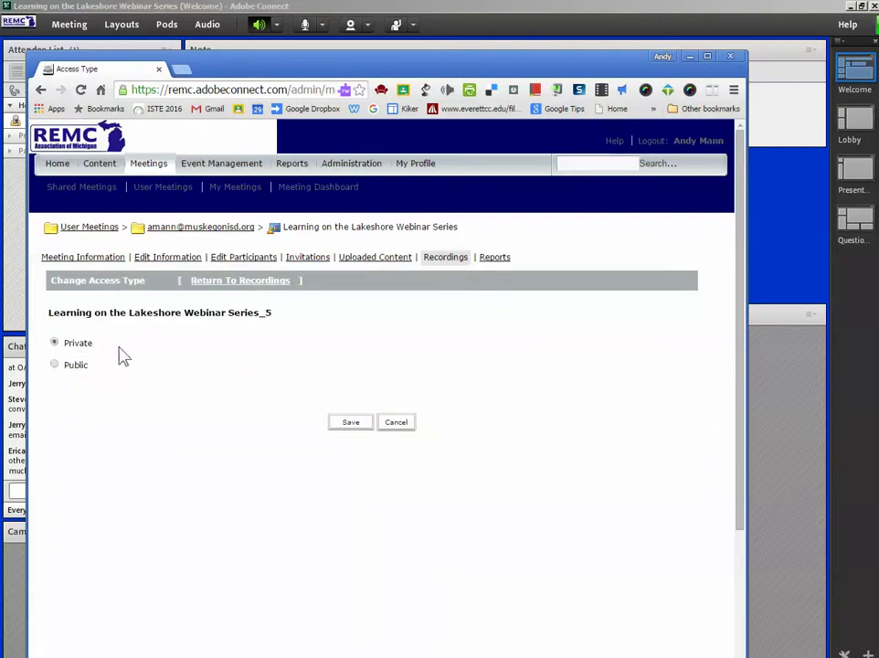
click(55, 365)
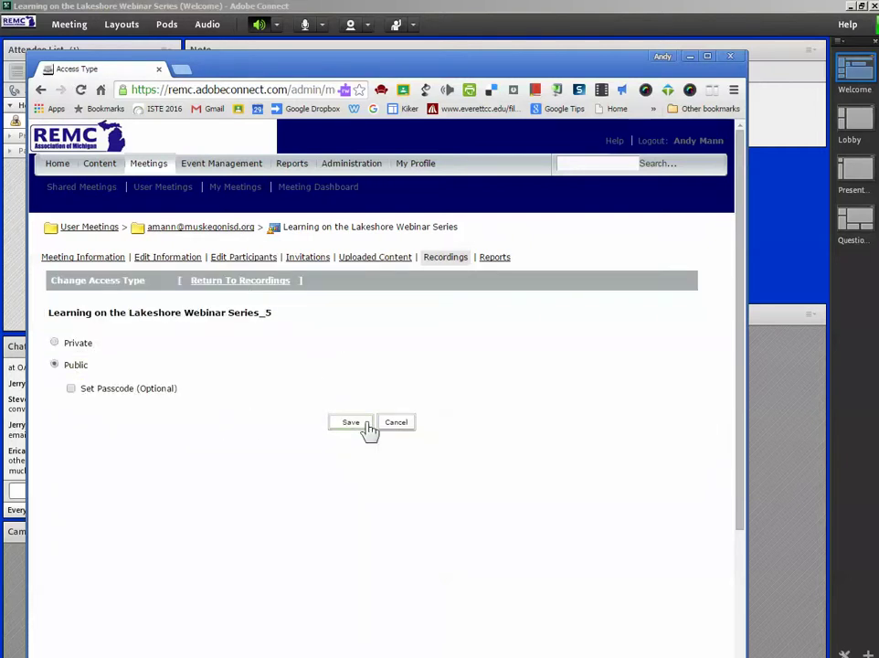
click(360, 425)
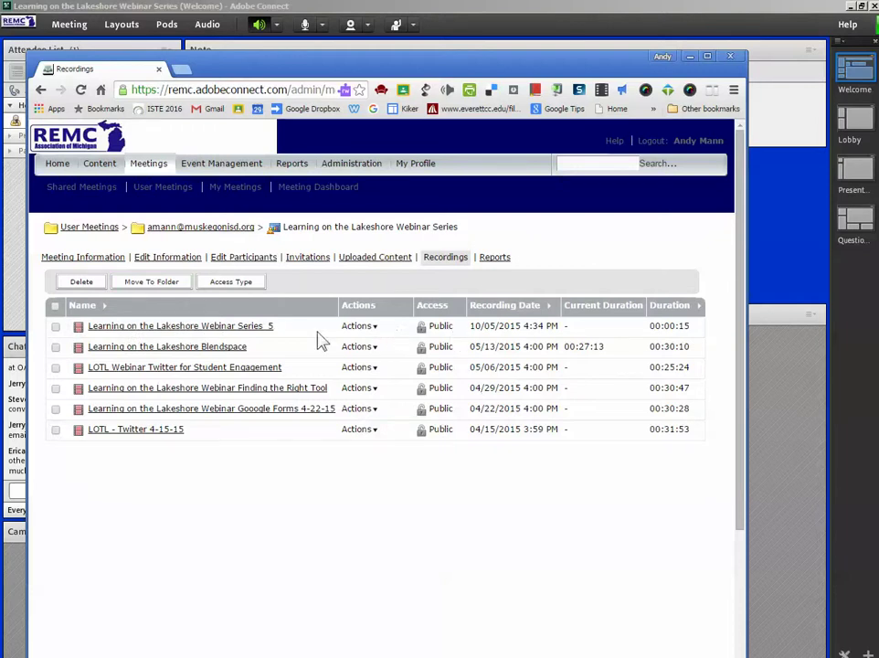
Open the information page of the recording Learning on the Lakeshore Webinar Series_5 and examine its viewing URL and recording time
click(230, 330)
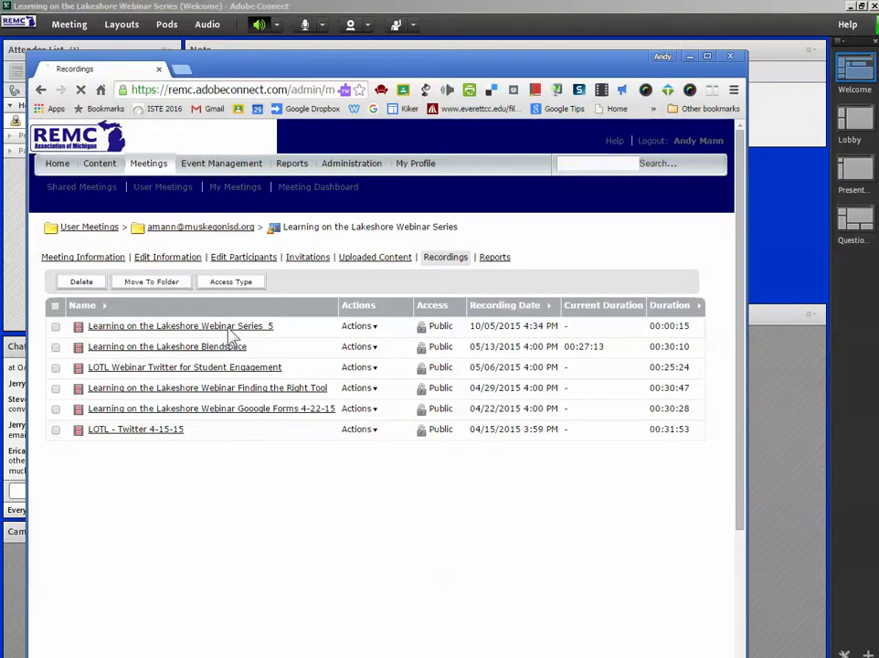
drag(383, 418, 166, 423)
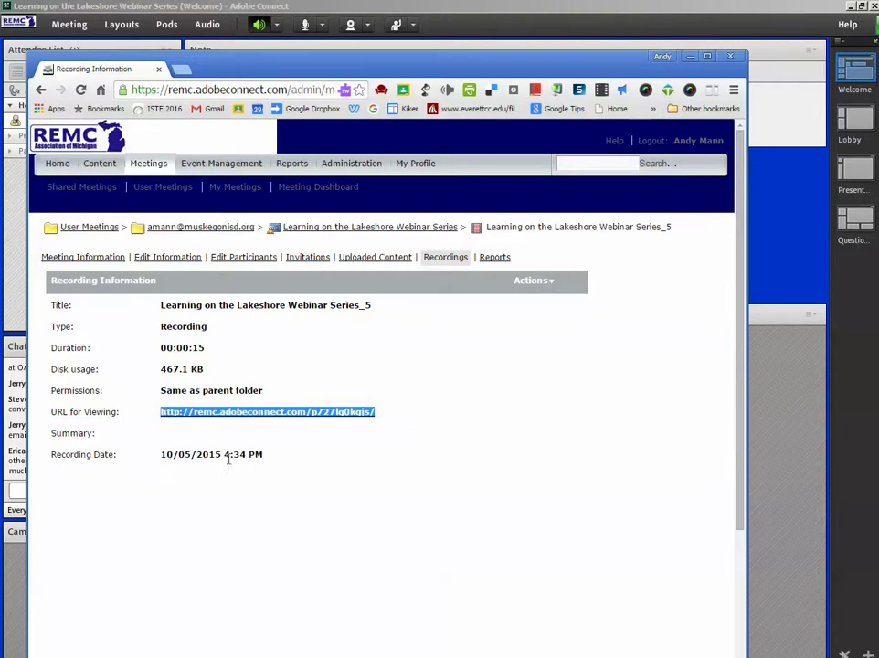
drag(223, 455, 248, 460)
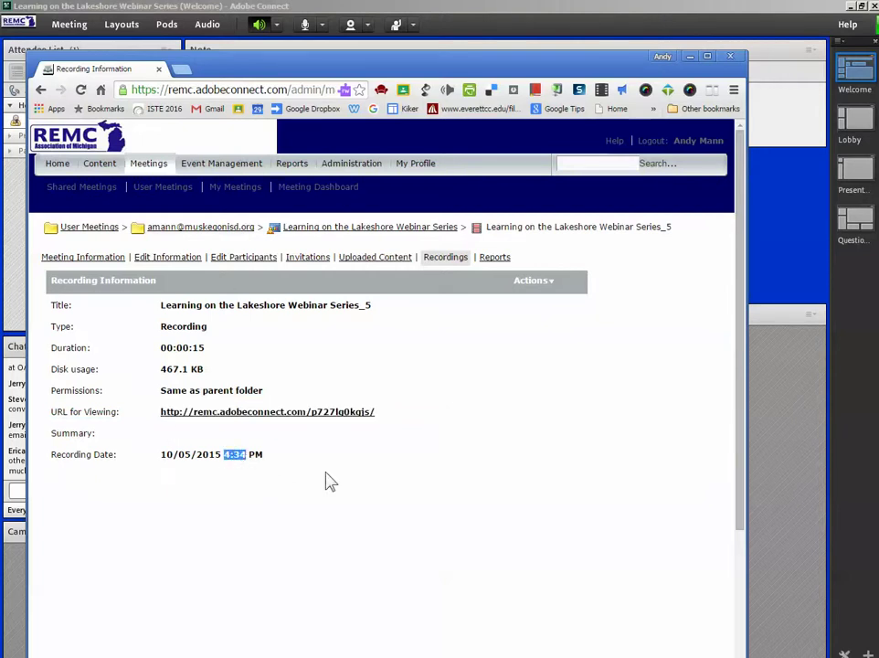